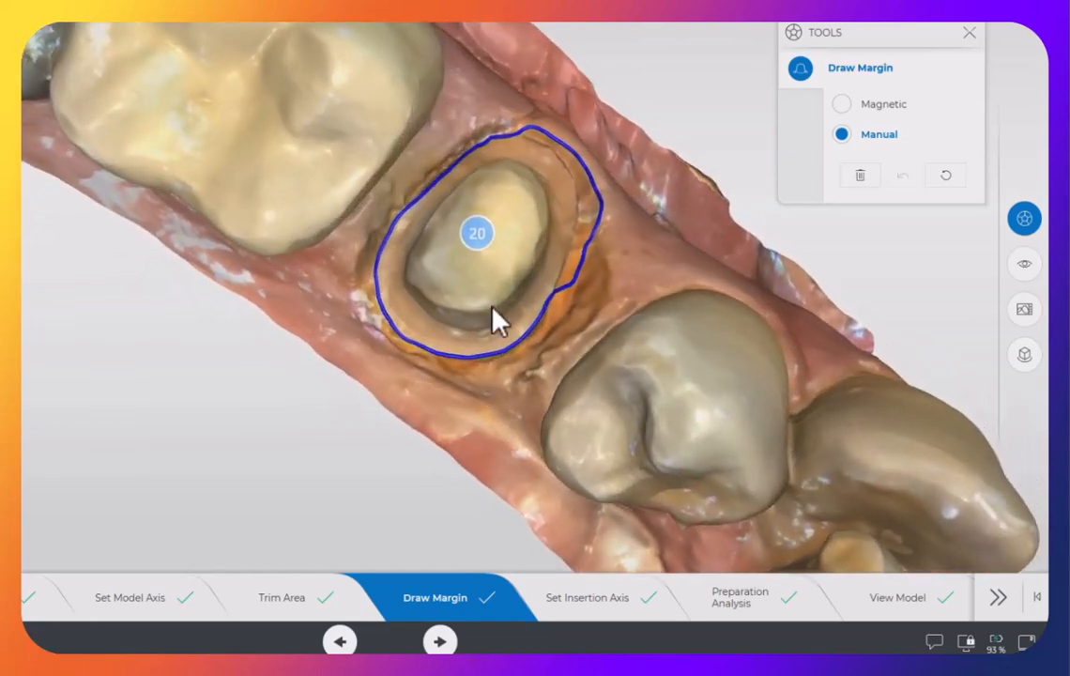
Redraw tooth 20's margin manually, moving the line inward to the preparation's edge along the buccal side and the side facing the premolar.
{"action": "mouse_move", "coordinate": [483, 160]}
{"action": "left_mouse_down"}
{"action": "mouse_move", "coordinate": [512, 188]}
{"action": "mouse_move", "coordinate": [487, 136]}
{"action": "left_mouse_up"}
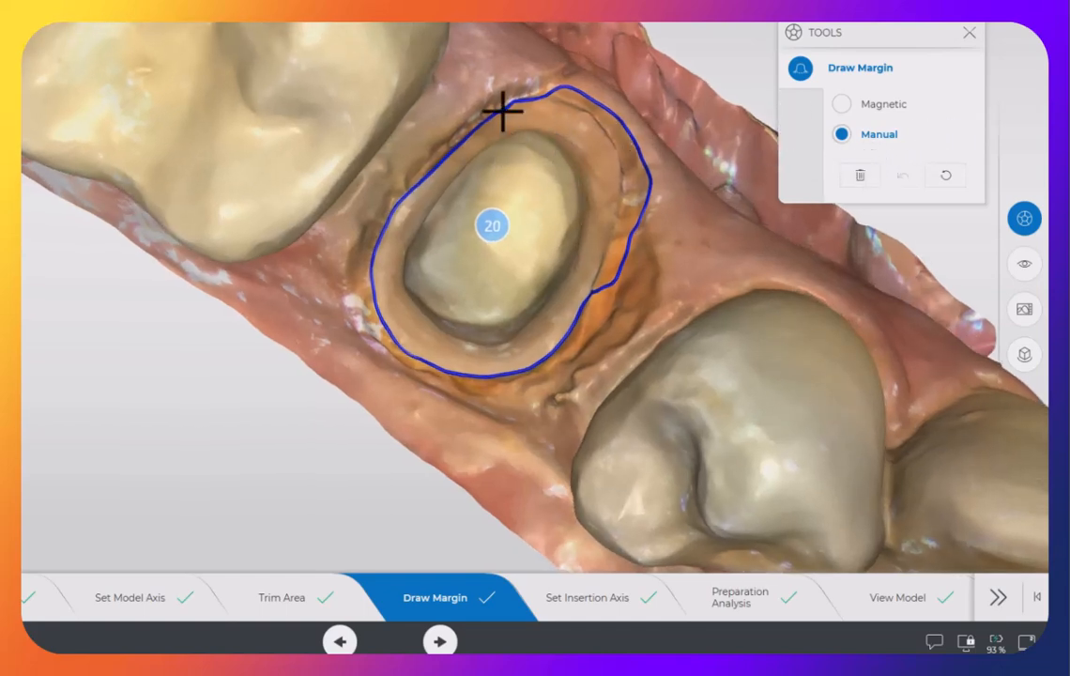
{"action": "scroll", "coordinate": [554, 171], "scroll_direction": "up", "scroll_amount": 5}
{"action": "right_click_drag", "start_coordinate": [565, 175], "coordinate": [388, 390]}
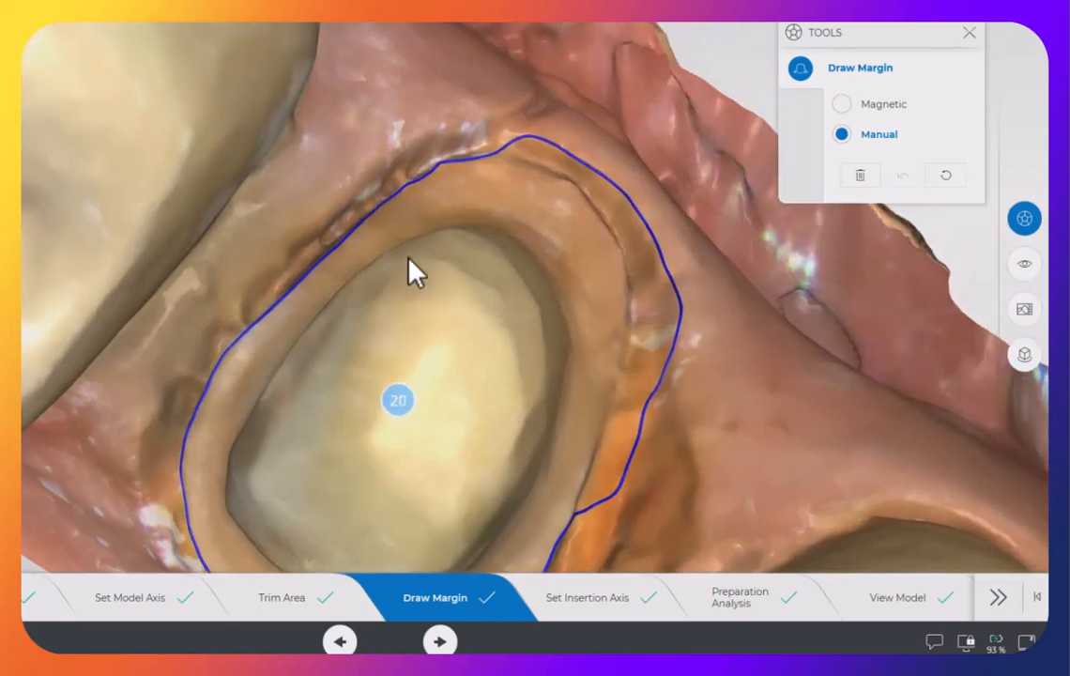
{"action": "left_click_drag", "start_coordinate": [401, 258], "coordinate": [407, 212]}
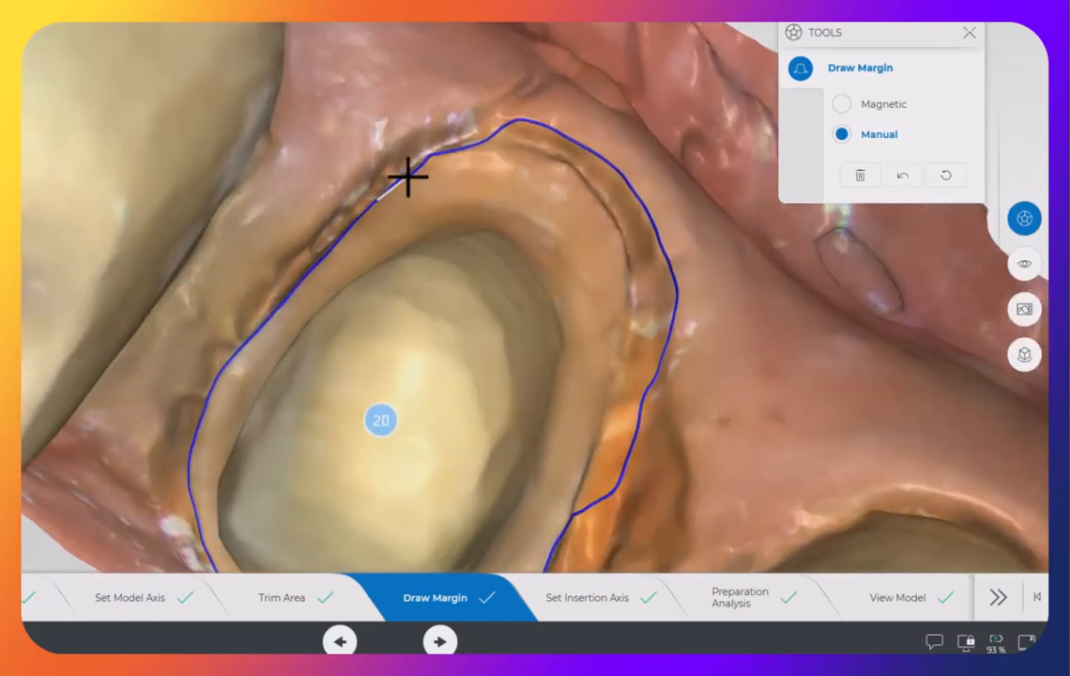
{"action": "mouse_move", "coordinate": [410, 176]}
{"action": "left_mouse_down"}
{"action": "mouse_move", "coordinate": [448, 155]}
{"action": "mouse_move", "coordinate": [556, 164]}
{"action": "mouse_move", "coordinate": [628, 249]}
{"action": "mouse_move", "coordinate": [617, 377]}
{"action": "left_mouse_up"}
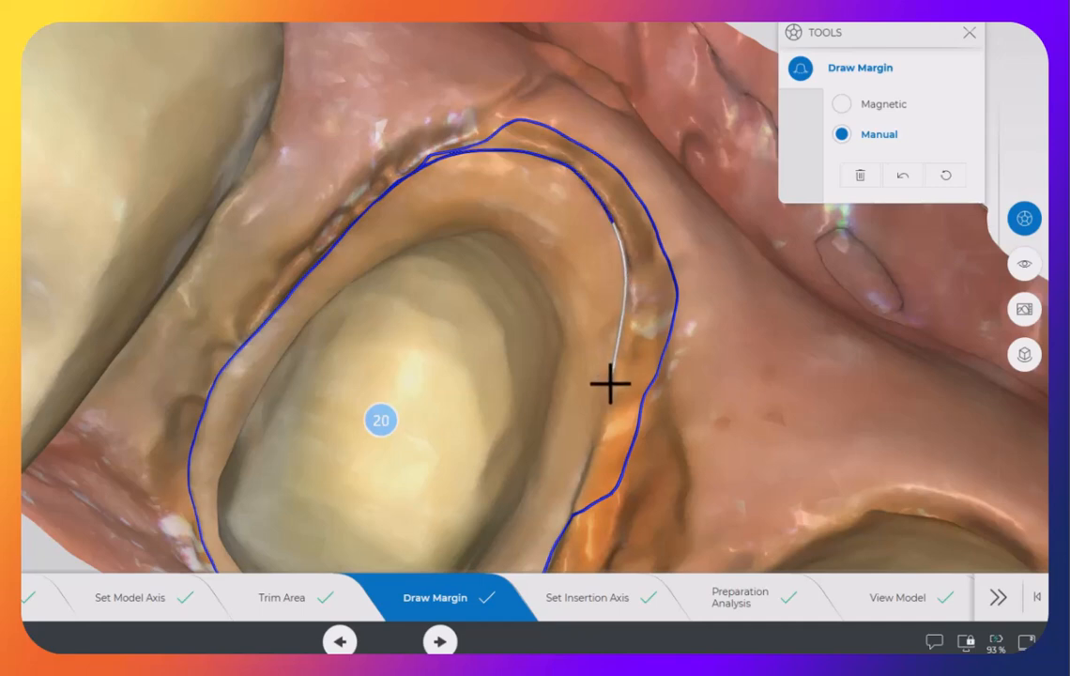
{"action": "left_click_drag", "start_coordinate": [610, 384], "coordinate": [547, 558]}
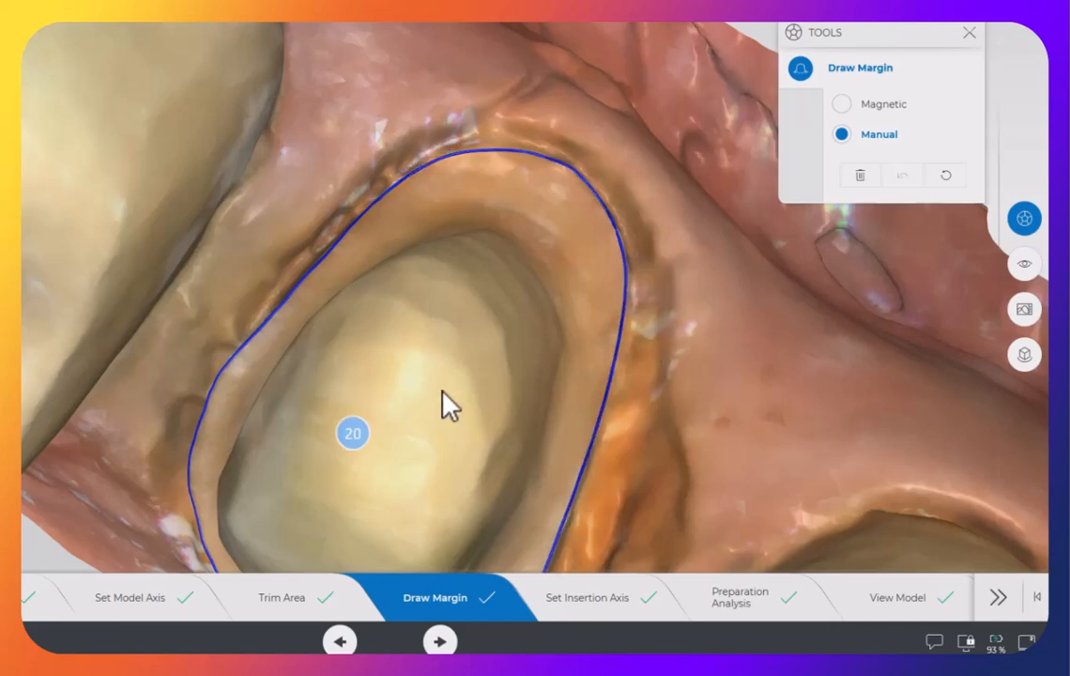
Refine the curved buccal section of tooth 20's margin so that it follows the preparation's edge smoothly.
{"action": "left_click_drag", "start_coordinate": [454, 327], "coordinate": [407, 352]}
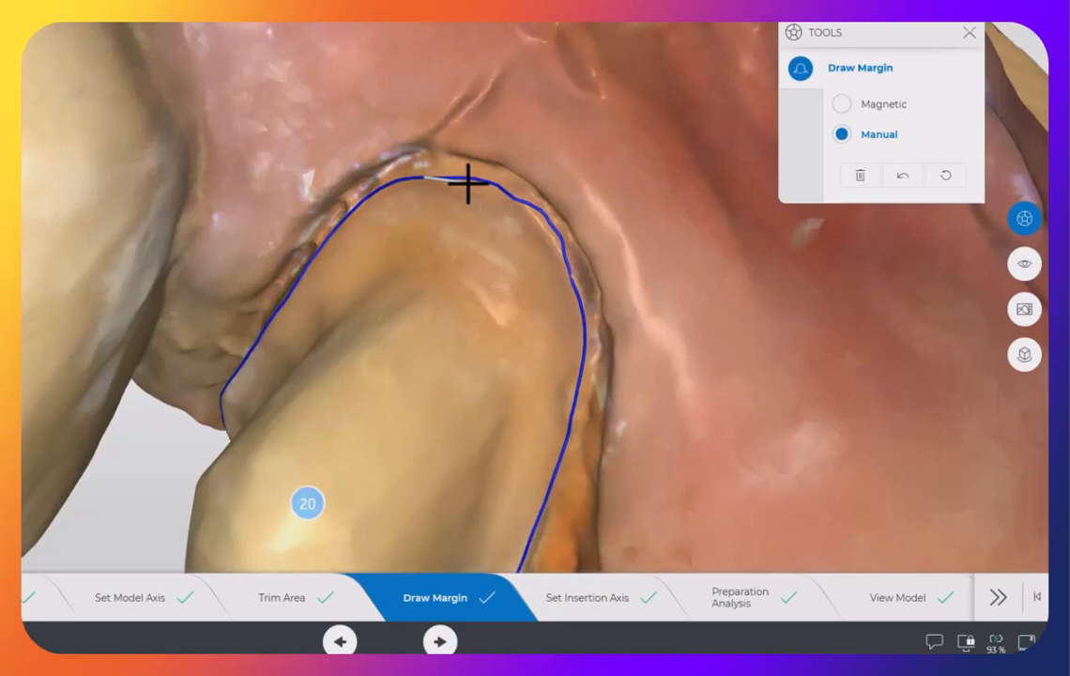
{"action": "left_click", "coordinate": [519, 209]}
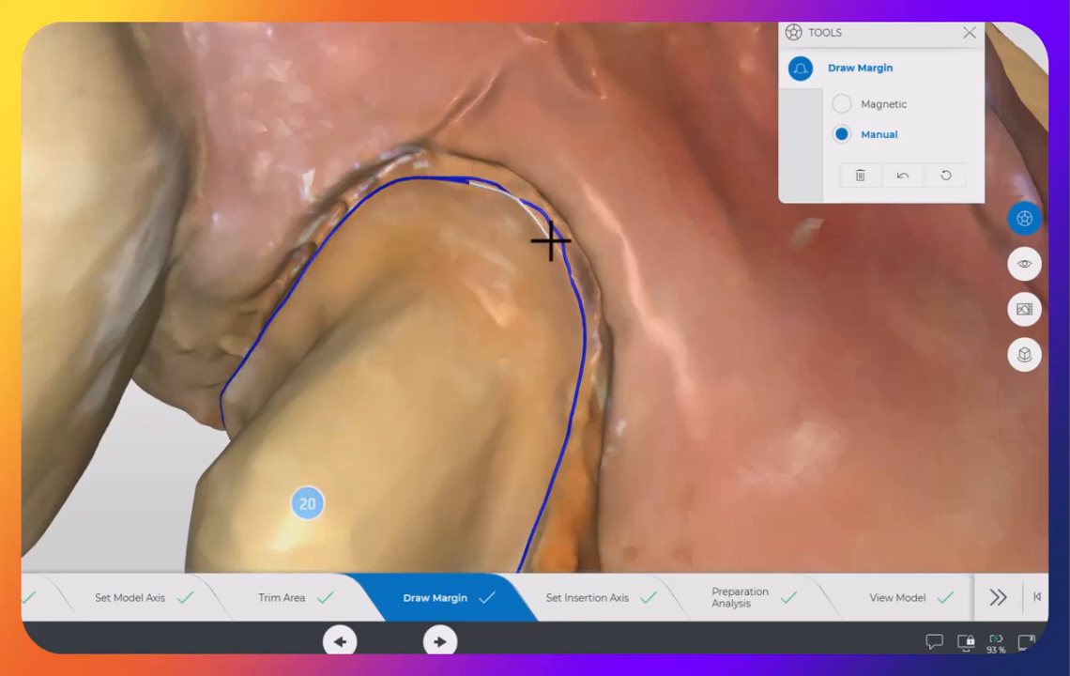
{"action": "left_click", "coordinate": [572, 278]}
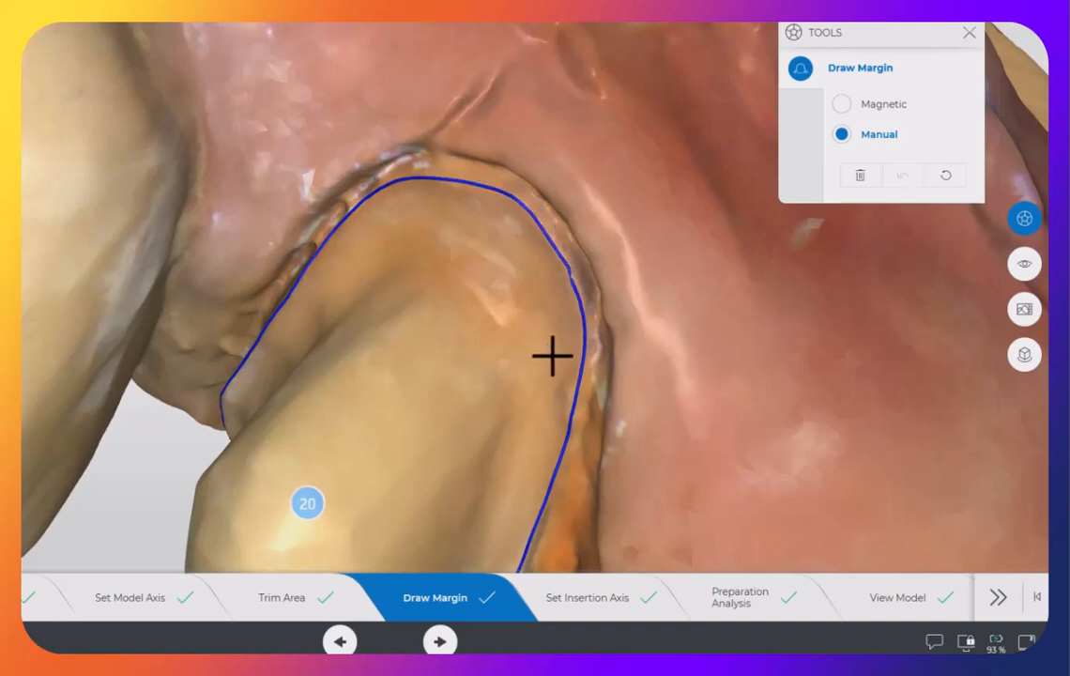
{"action": "right_click_drag", "start_coordinate": [583, 320], "coordinate": [582, 278]}
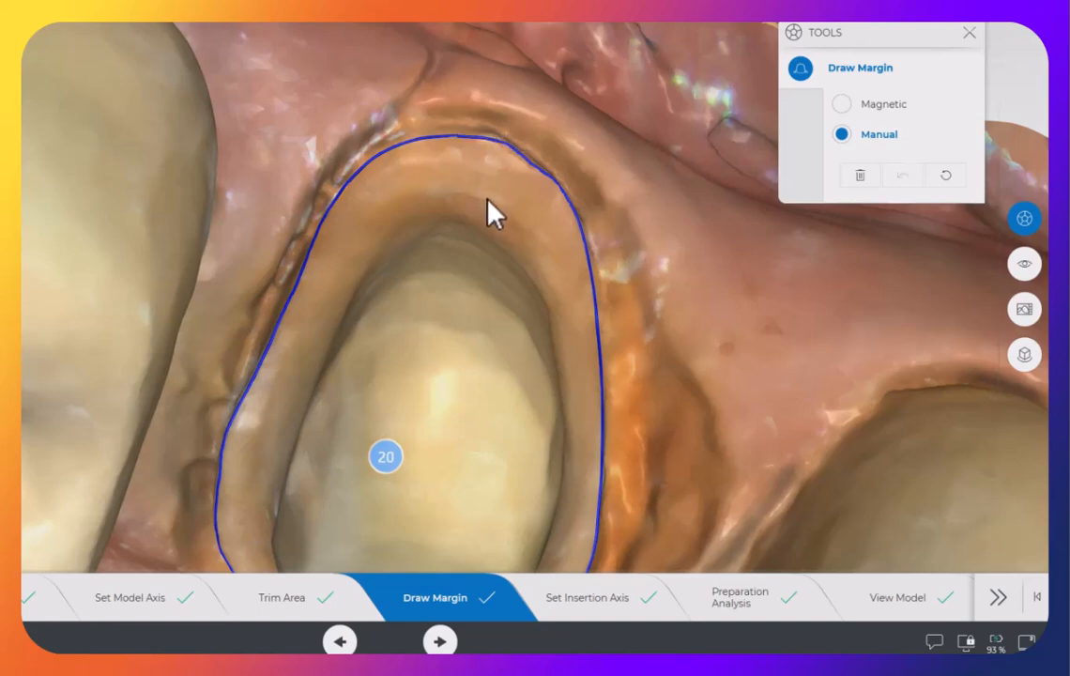
{"action": "right_click_drag", "start_coordinate": [495, 204], "coordinate": [473, 178]}
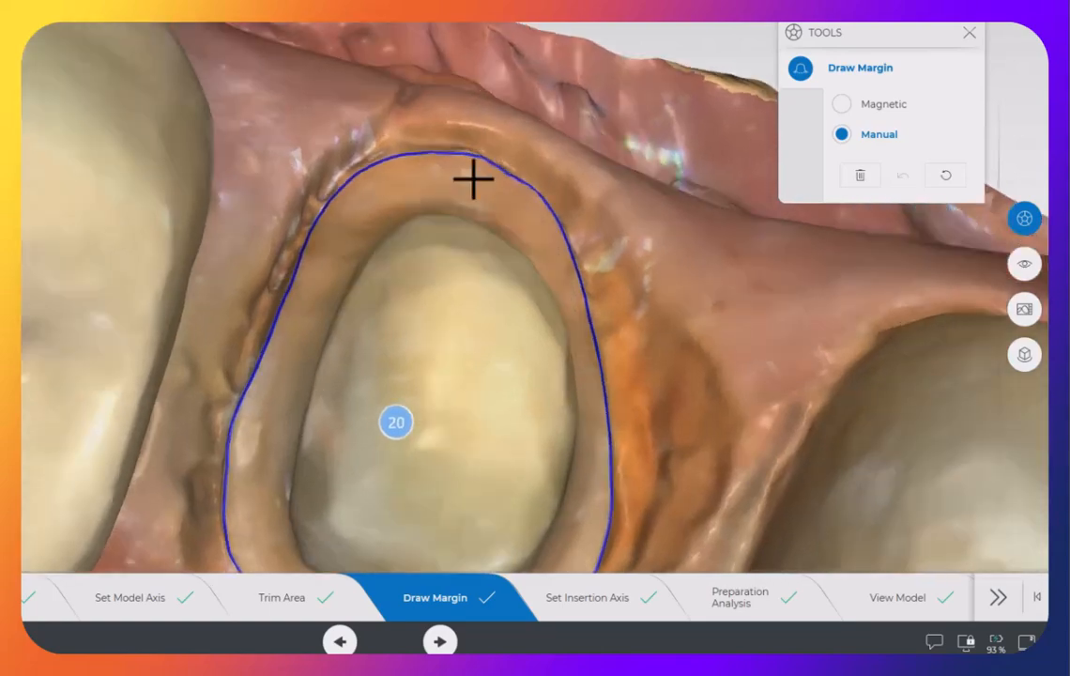
{"action": "mouse_move", "coordinate": [500, 400]}
{"action": "right_mouse_down"}
{"action": "mouse_move", "coordinate": [488, 285]}
{"action": "mouse_move", "coordinate": [526, 303]}
{"action": "mouse_move", "coordinate": [522, 337]}
{"action": "mouse_move", "coordinate": [497, 360]}
{"action": "mouse_move", "coordinate": [493, 434]}
{"action": "mouse_move", "coordinate": [474, 431]}
{"action": "mouse_move", "coordinate": [495, 394]}
{"action": "mouse_move", "coordinate": [485, 388]}
{"action": "right_mouse_up"}
{"action": "scroll", "coordinate": [474, 429], "scroll_direction": "down", "scroll_amount": 5}
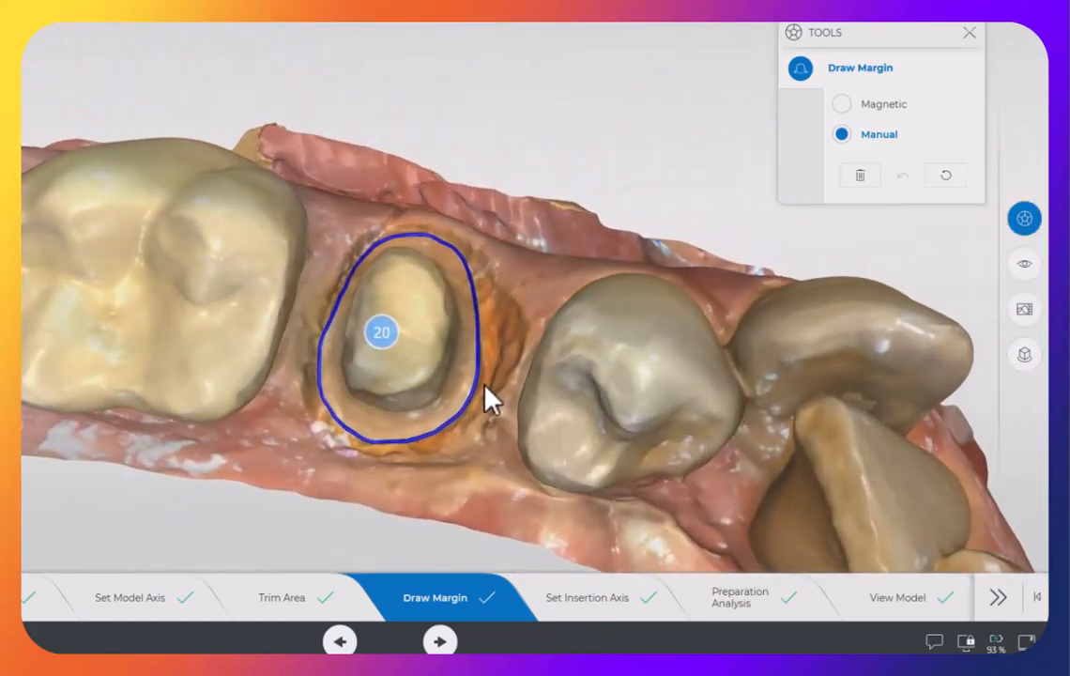
Adjust and accept the insertion axis for tooth 20, and proceed to editing the restoration.
{"action": "left_click", "coordinate": [627, 616]}
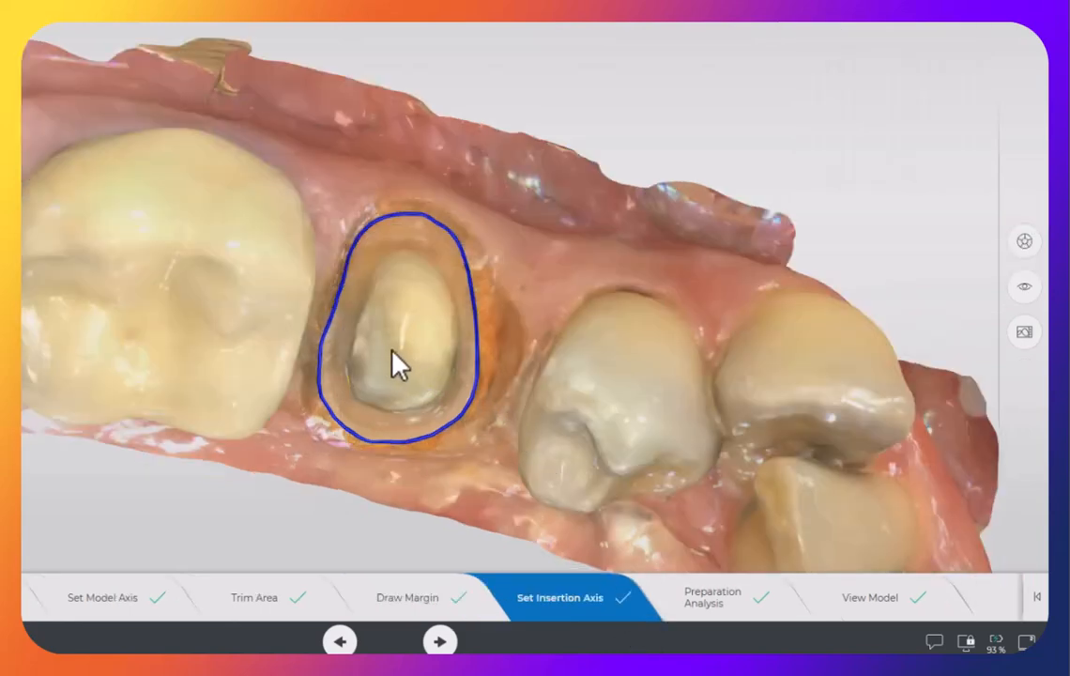
{"action": "right_click_drag", "start_coordinate": [406, 359], "coordinate": [361, 329]}
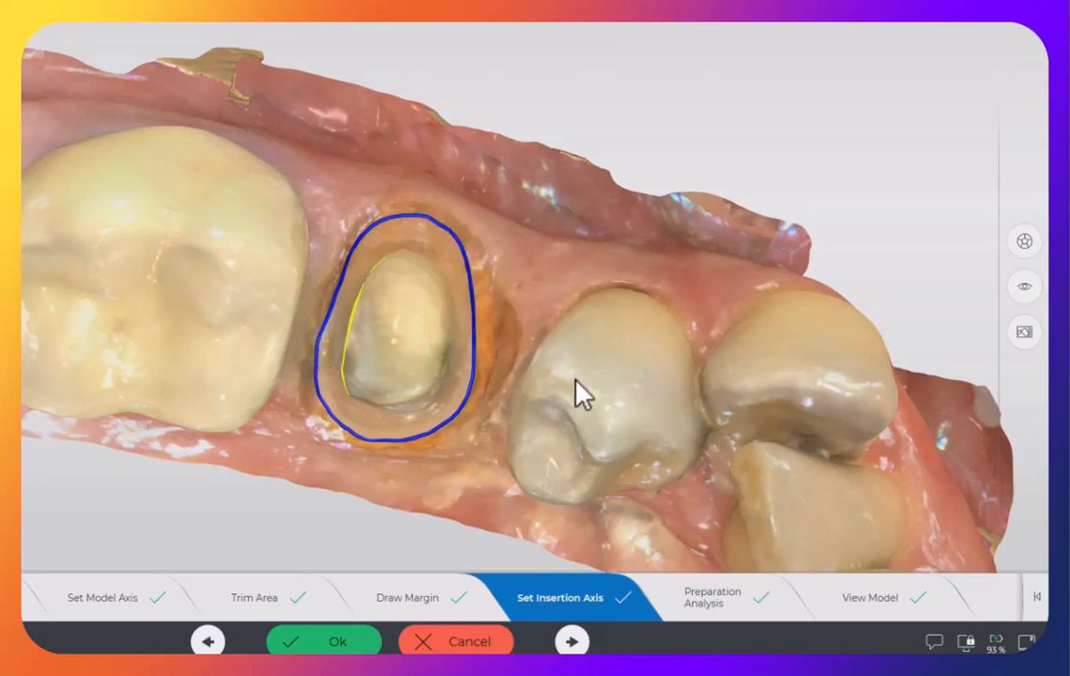
{"action": "left_click", "coordinate": [339, 644]}
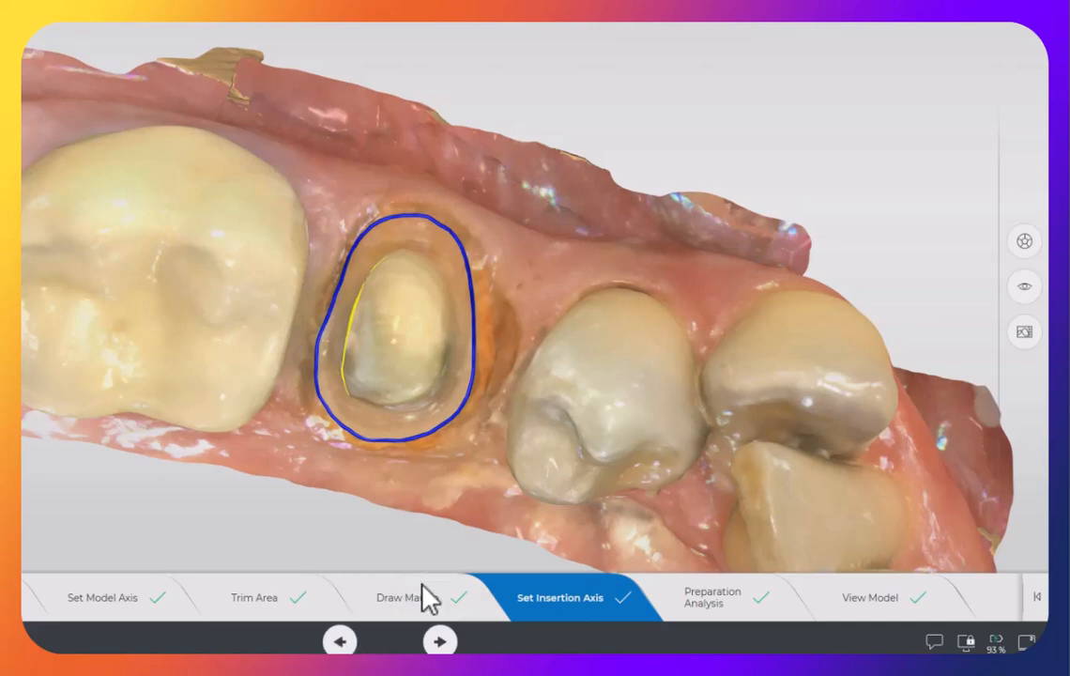
{"action": "left_click", "coordinate": [439, 642]}
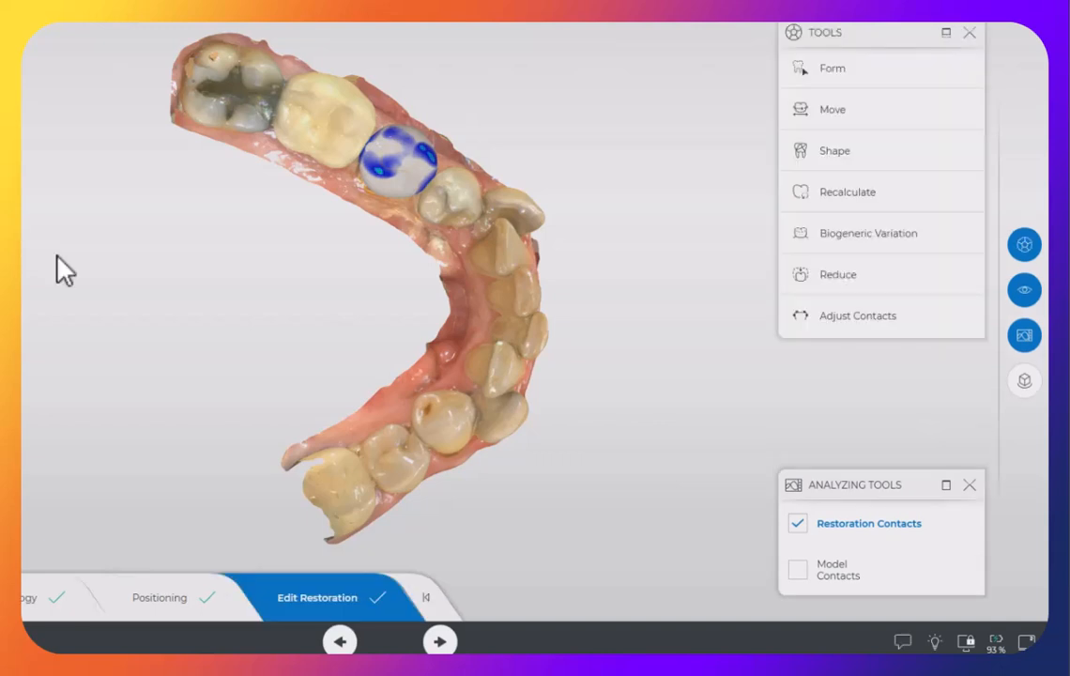
Move the Display Objects panel into the empty area beside the jaw model.
{"action": "left_click_drag", "start_coordinate": [385, 308], "coordinate": [360, 329]}
{"action": "left_click_drag", "start_coordinate": [0, 165], "coordinate": [72, 250]}
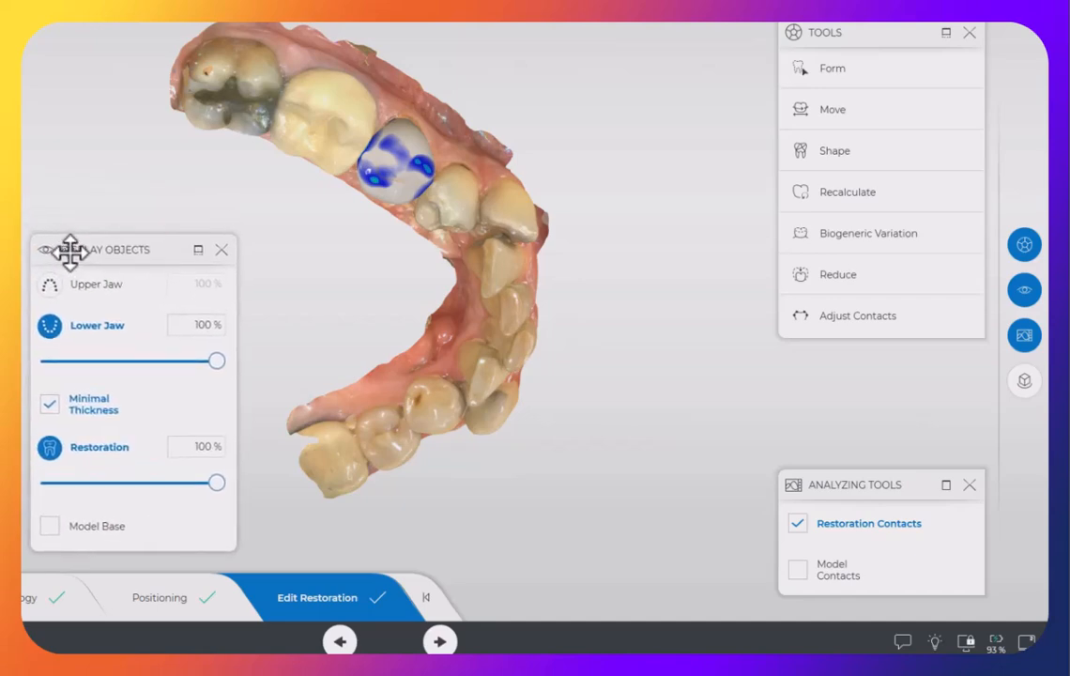
{"action": "scroll", "coordinate": [438, 326], "scroll_direction": "up", "scroll_amount": 4}
{"action": "right_click_drag", "start_coordinate": [443, 326], "coordinate": [585, 518]}
{"action": "left_click_drag", "start_coordinate": [591, 460], "coordinate": [499, 376]}
{"action": "scroll", "coordinate": [567, 465], "scroll_direction": "up", "scroll_amount": 3}
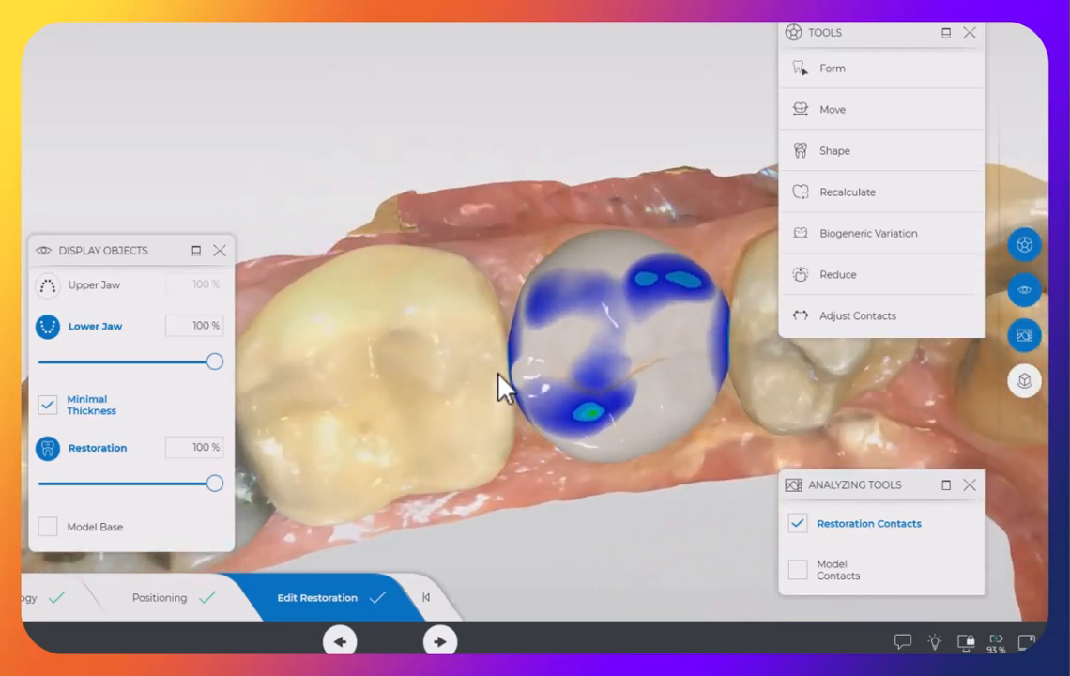
Adjust the crown's contact surface facing the neighbouring molar using the circular 2-Directional Shape tool at size 2.48.
{"action": "right_click", "coordinate": [521, 330]}
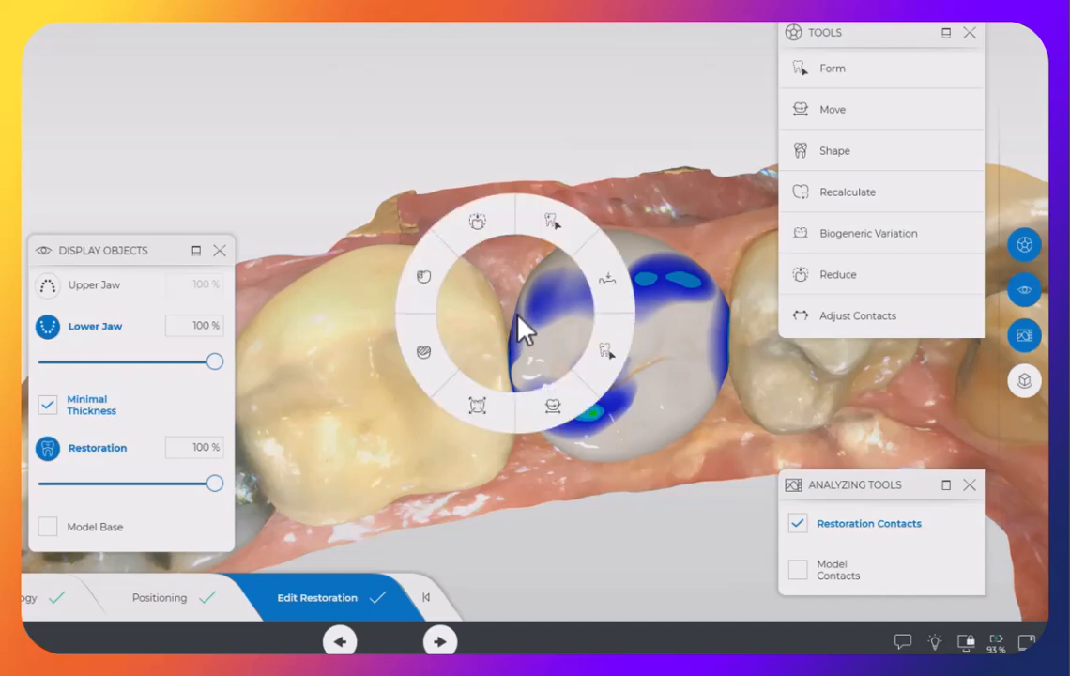
{"action": "left_click", "coordinate": [424, 282]}
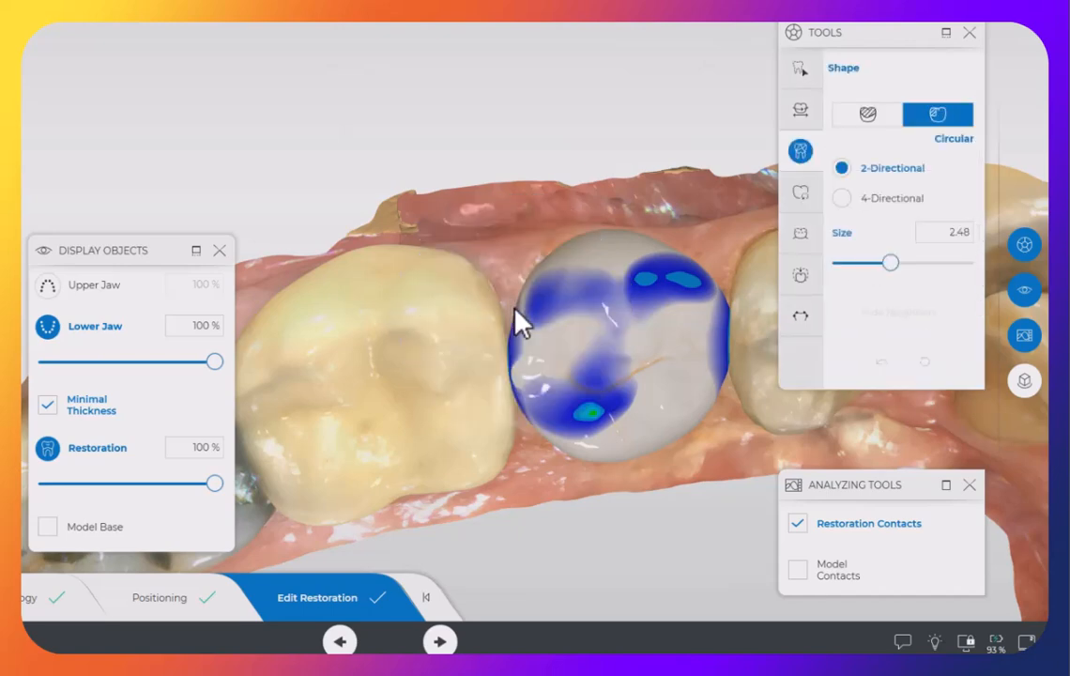
{"action": "left_click_drag", "start_coordinate": [486, 294], "coordinate": [507, 319]}
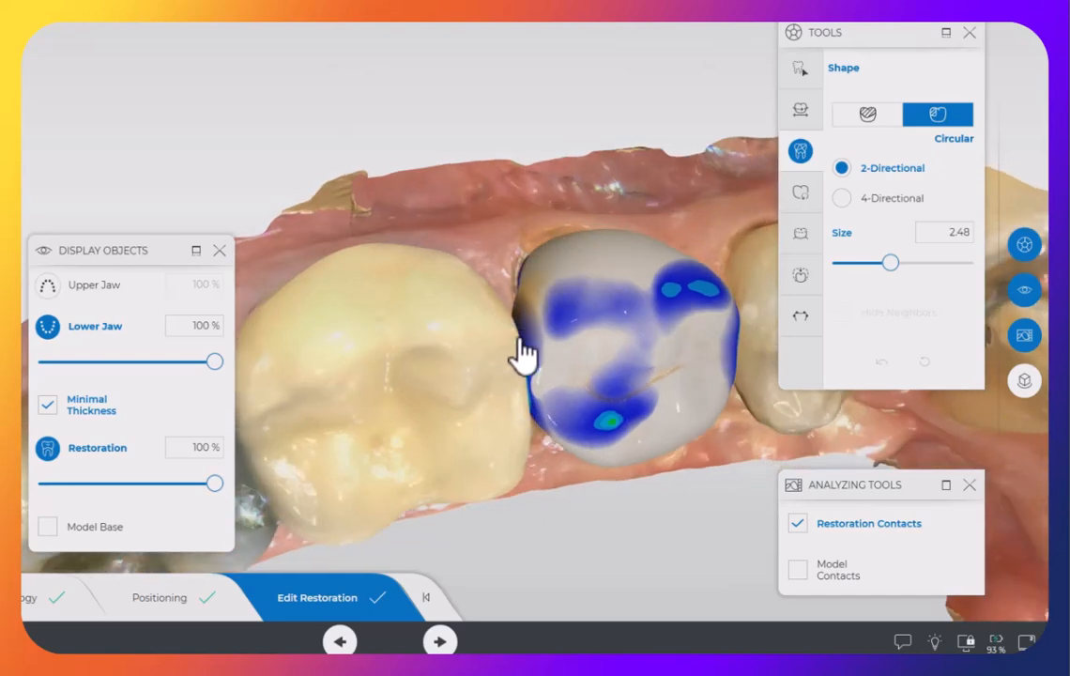
{"action": "mouse_move", "coordinate": [492, 368]}
{"action": "left_mouse_down"}
{"action": "mouse_move", "coordinate": [469, 357]}
{"action": "mouse_move", "coordinate": [489, 353]}
{"action": "left_mouse_up"}
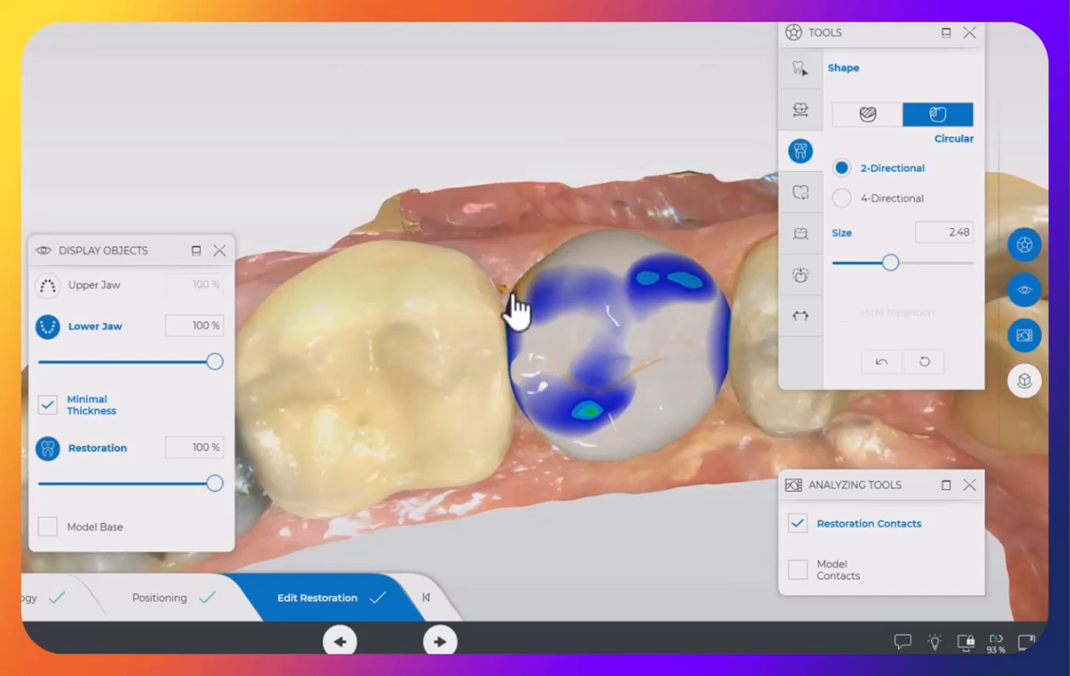
{"action": "mouse_move", "coordinate": [509, 441]}
{"action": "left_mouse_down"}
{"action": "mouse_move", "coordinate": [525, 449]}
{"action": "mouse_move", "coordinate": [528, 432]}
{"action": "left_mouse_up"}
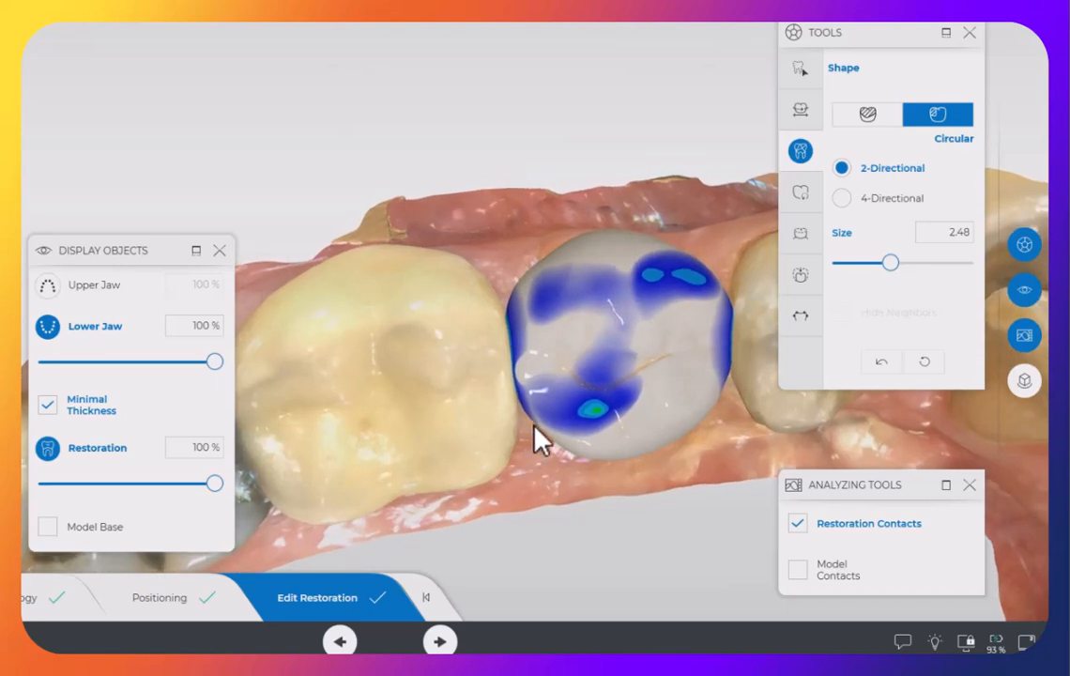
{"action": "left_click_drag", "start_coordinate": [531, 497], "coordinate": [528, 455]}
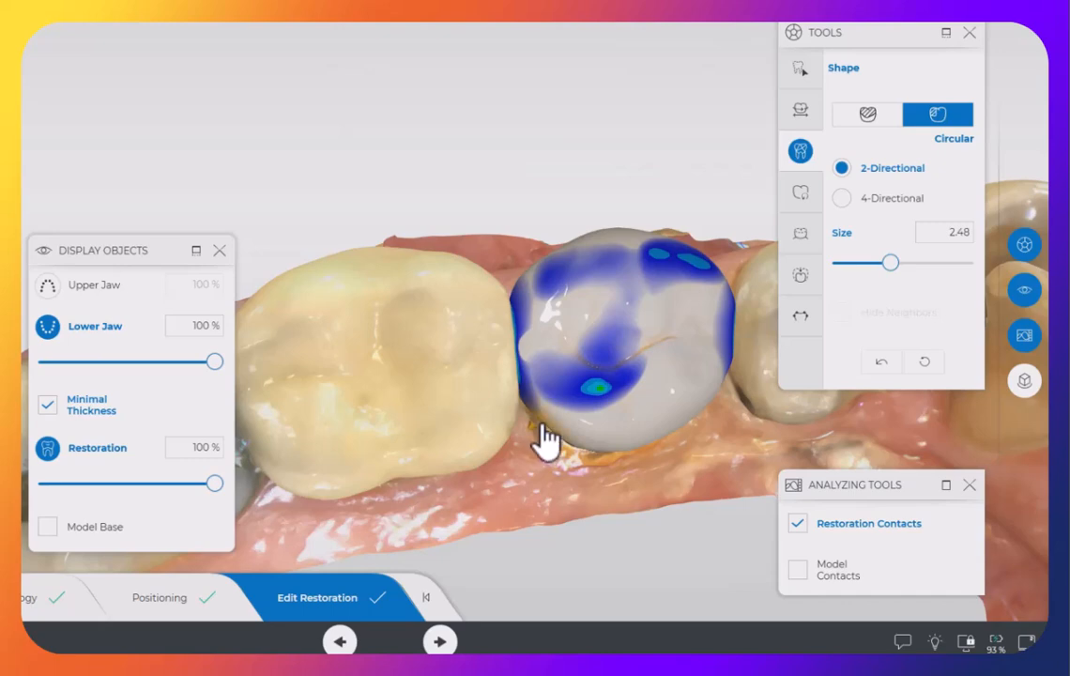
{"action": "left_click_drag", "start_coordinate": [542, 484], "coordinate": [537, 458]}
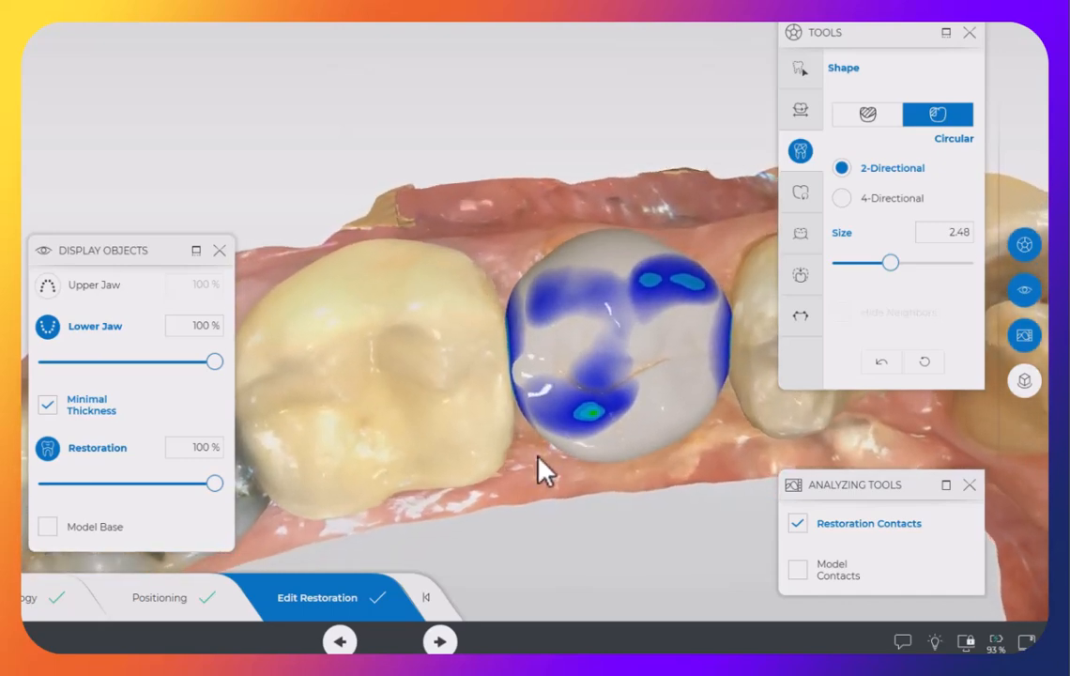
Adjust the crown's contact surface facing the neighbouring premolar with the circular 2-Directional Shape tool.
{"action": "left_click", "coordinate": [722, 415]}
{"action": "left_click_drag", "start_coordinate": [715, 440], "coordinate": [697, 386]}
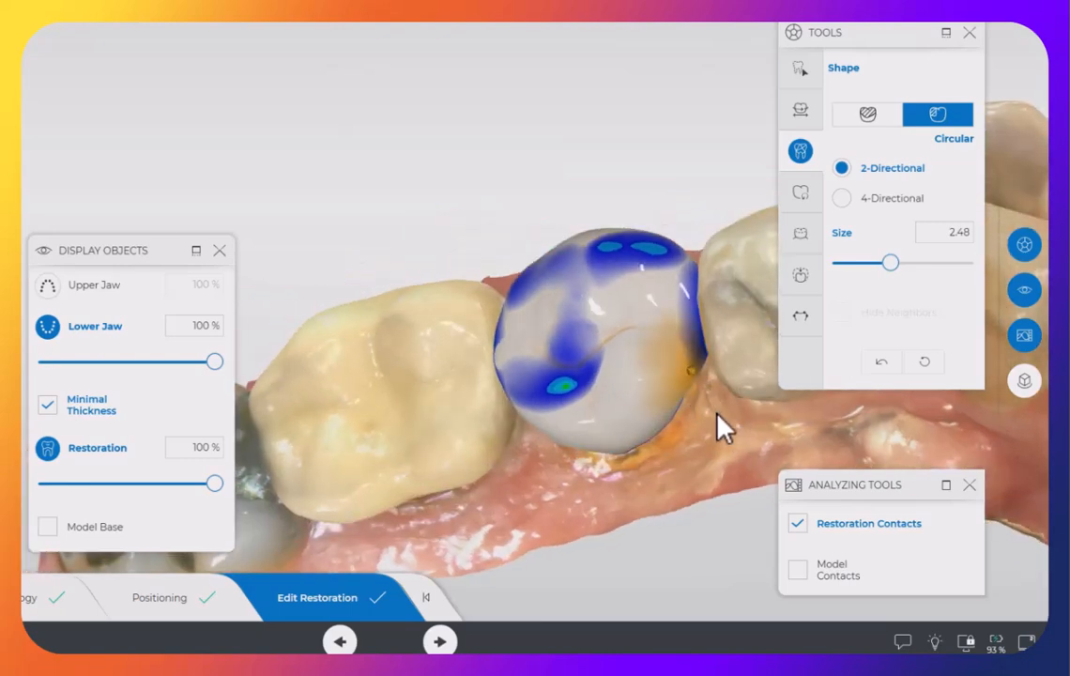
{"action": "left_click_drag", "start_coordinate": [718, 427], "coordinate": [748, 471]}
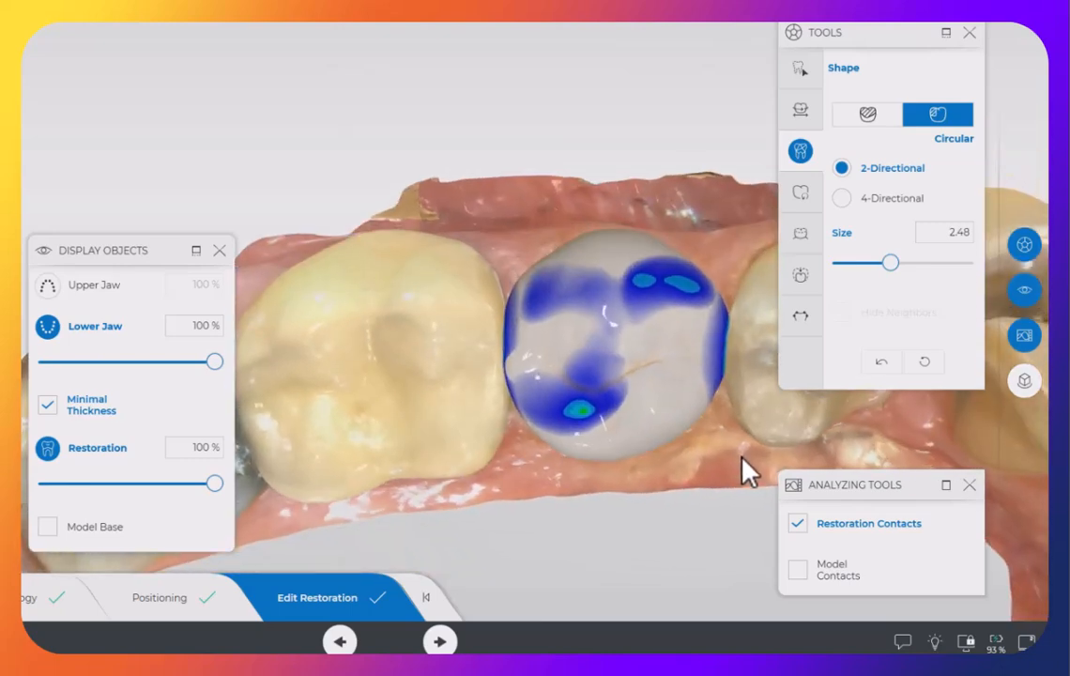
Reduce the heavy occlusal contact spots on the crown's cusps using Form Remove at 2.20 mm size and 10% strength.
{"action": "right_click", "coordinate": [639, 315]}
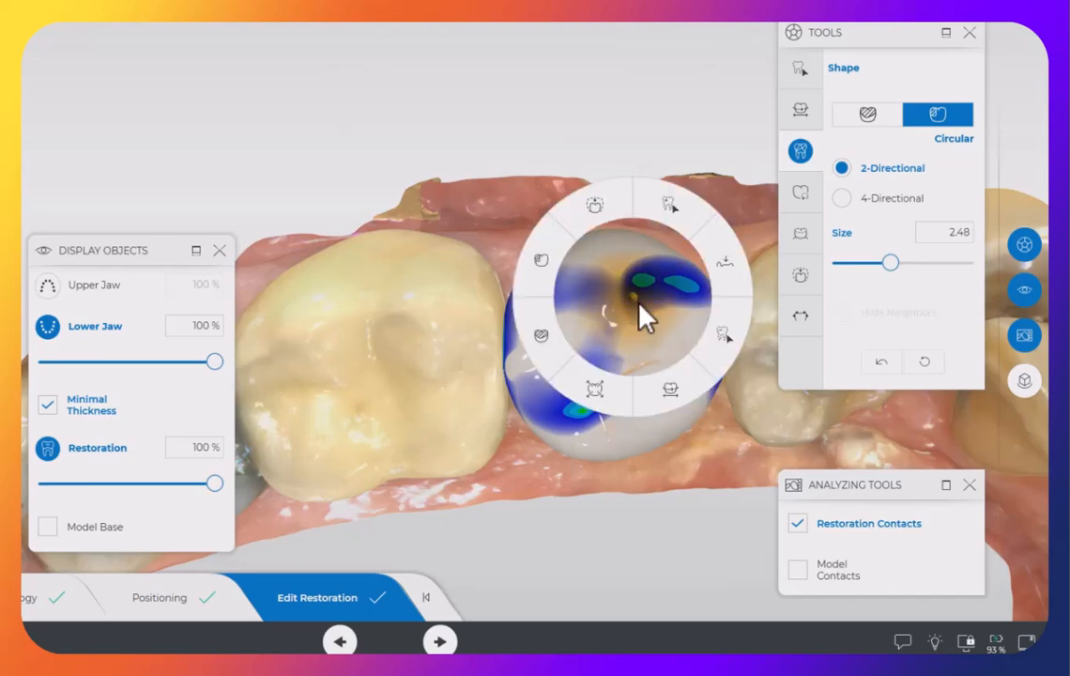
{"action": "left_click", "coordinate": [728, 356]}
{"action": "scroll", "coordinate": [630, 378], "scroll_direction": "down", "scroll_amount": 3}
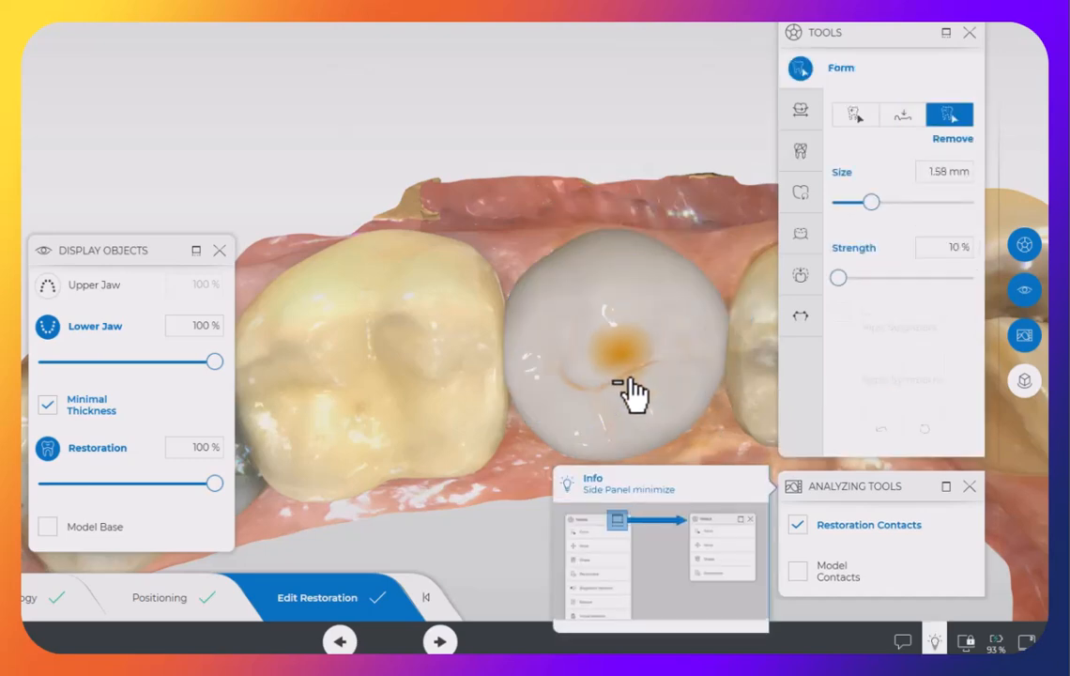
{"action": "scroll", "coordinate": [632, 389], "scroll_direction": "up", "scroll_amount": 2}
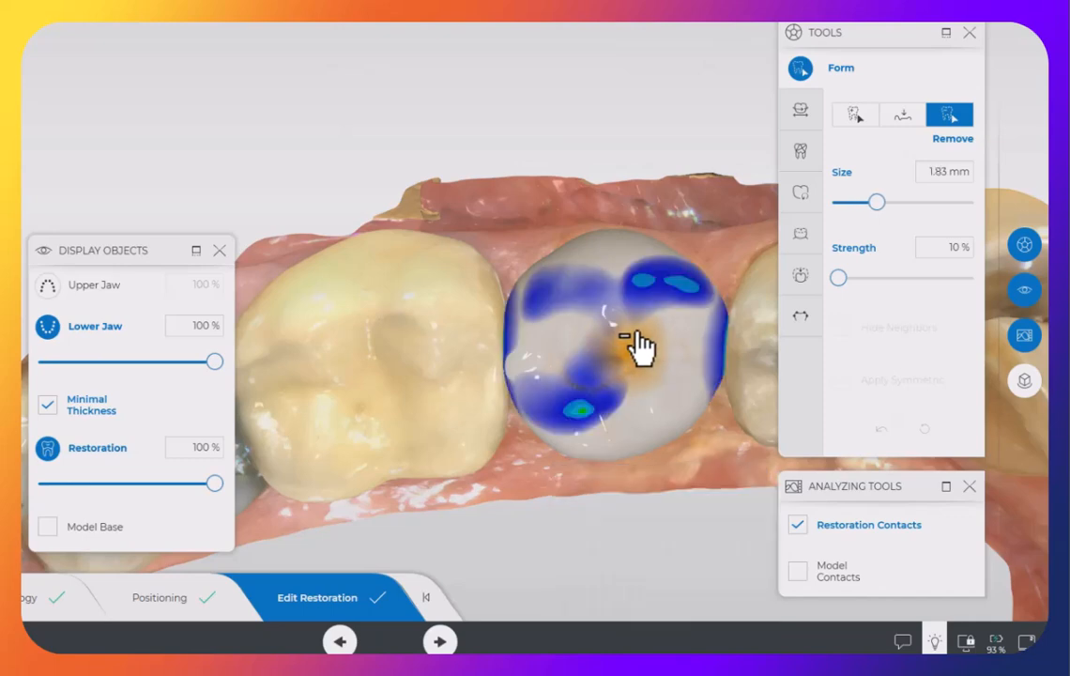
{"action": "mouse_move", "coordinate": [654, 303]}
{"action": "left_mouse_down"}
{"action": "mouse_move", "coordinate": [672, 297]}
{"action": "mouse_move", "coordinate": [710, 311]}
{"action": "mouse_move", "coordinate": [640, 304]}
{"action": "mouse_move", "coordinate": [650, 294]}
{"action": "mouse_move", "coordinate": [600, 329]}
{"action": "mouse_move", "coordinate": [590, 313]}
{"action": "mouse_move", "coordinate": [545, 311]}
{"action": "mouse_move", "coordinate": [559, 302]}
{"action": "mouse_move", "coordinate": [611, 454]}
{"action": "mouse_move", "coordinate": [574, 444]}
{"action": "mouse_move", "coordinate": [587, 405]}
{"action": "mouse_move", "coordinate": [585, 425]}
{"action": "mouse_move", "coordinate": [596, 413]}
{"action": "mouse_move", "coordinate": [571, 435]}
{"action": "mouse_move", "coordinate": [635, 422]}
{"action": "mouse_move", "coordinate": [655, 270]}
{"action": "mouse_move", "coordinate": [691, 290]}
{"action": "mouse_move", "coordinate": [701, 310]}
{"action": "mouse_move", "coordinate": [645, 294]}
{"action": "mouse_move", "coordinate": [664, 359]}
{"action": "mouse_move", "coordinate": [641, 364]}
{"action": "left_mouse_up"}
{"action": "scroll", "coordinate": [661, 306], "scroll_direction": "up", "scroll_amount": 3}
{"action": "right_click", "coordinate": [640, 361]}
{"action": "left_click", "coordinate": [733, 395]}
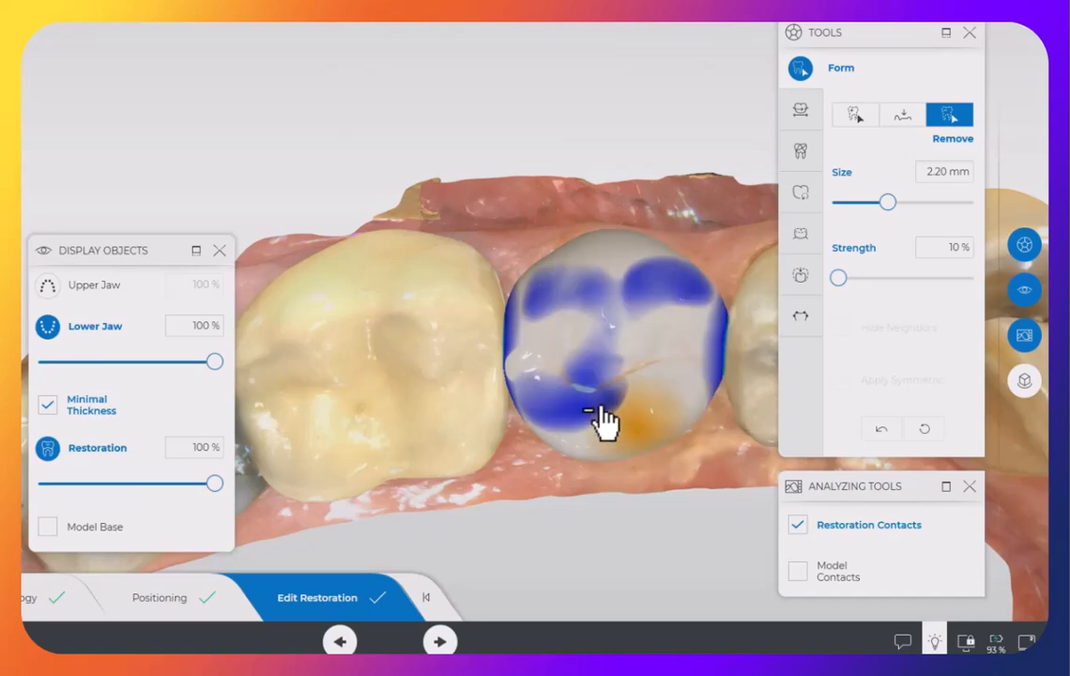
Touch up the crown's central occlusal contact area with Form Add at 1.08 mm size and 10% strength.
{"action": "scroll", "coordinate": [592, 434], "scroll_direction": "down", "scroll_amount": 5}
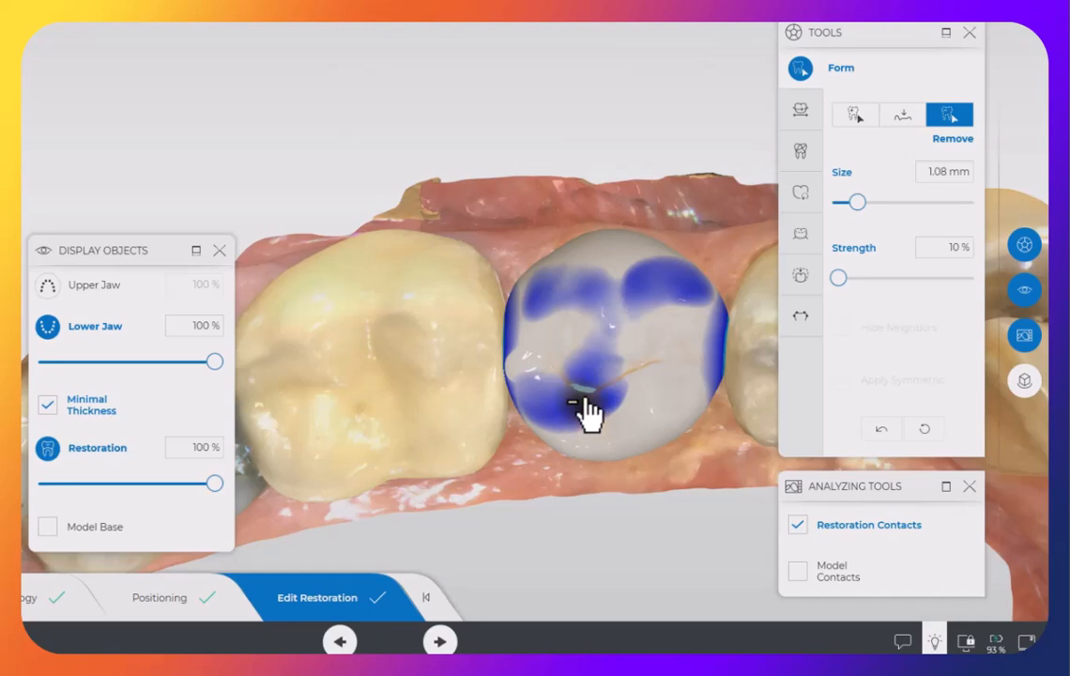
{"action": "right_click", "coordinate": [594, 404]}
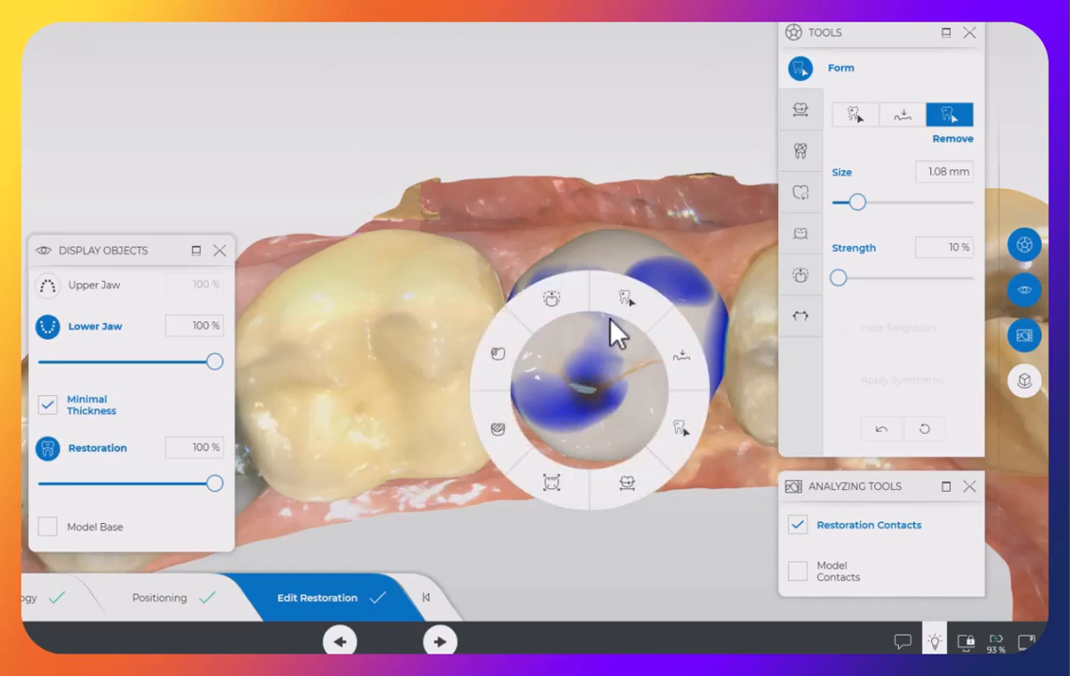
{"action": "left_click", "coordinate": [617, 304]}
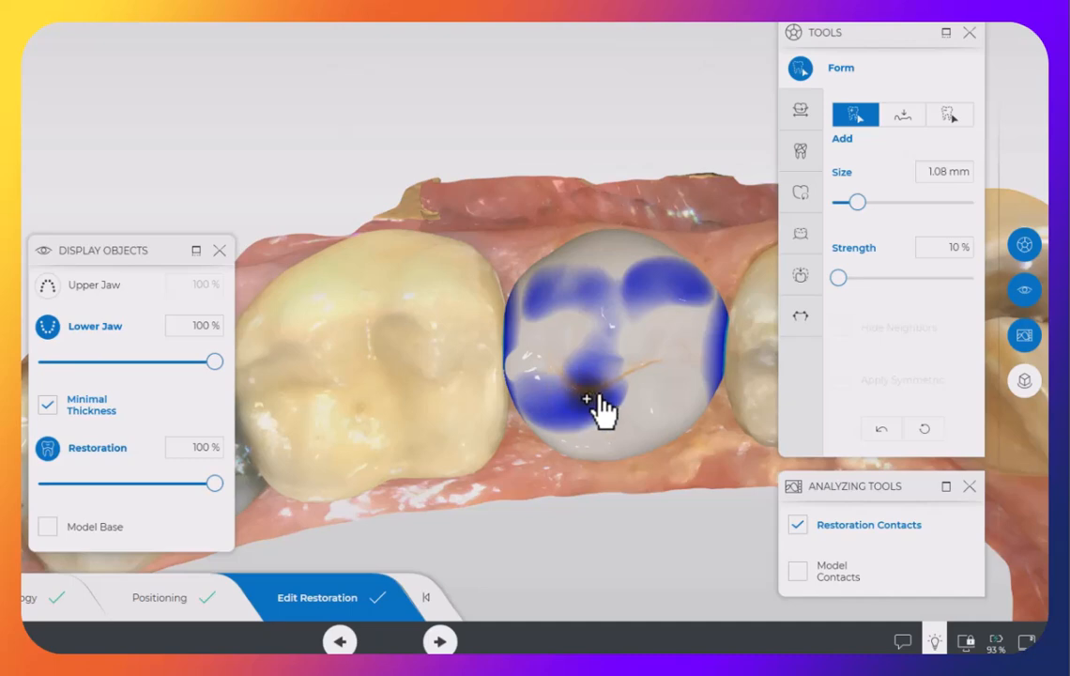
Refine the crown's occlusal contact areas using Form Remove at 2.17 mm size and 10% strength.
{"action": "right_click", "coordinate": [686, 335]}
{"action": "left_click", "coordinate": [774, 378]}
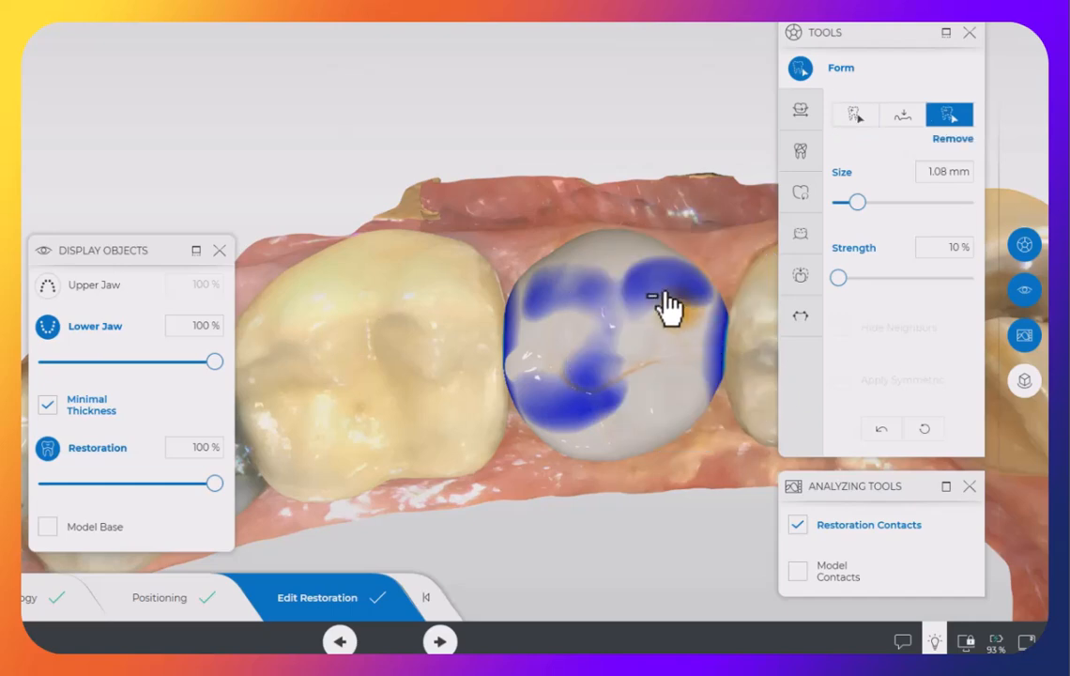
{"action": "scroll", "coordinate": [663, 262], "scroll_direction": "up", "scroll_amount": 5}
{"action": "mouse_move", "coordinate": [690, 298]}
{"action": "left_mouse_down"}
{"action": "mouse_move", "coordinate": [690, 315]}
{"action": "mouse_move", "coordinate": [653, 296]}
{"action": "mouse_move", "coordinate": [663, 515]}
{"action": "left_mouse_up"}
{"action": "mouse_move", "coordinate": [676, 497]}
{"action": "right_mouse_down"}
{"action": "mouse_move", "coordinate": [680, 470]}
{"action": "mouse_move", "coordinate": [679, 511]}
{"action": "mouse_move", "coordinate": [626, 566]}
{"action": "mouse_move", "coordinate": [347, 595]}
{"action": "mouse_move", "coordinate": [407, 507]}
{"action": "mouse_move", "coordinate": [420, 425]}
{"action": "mouse_move", "coordinate": [410, 337]}
{"action": "mouse_move", "coordinate": [604, 422]}
{"action": "mouse_move", "coordinate": [632, 413]}
{"action": "mouse_move", "coordinate": [623, 390]}
{"action": "mouse_move", "coordinate": [636, 416]}
{"action": "mouse_move", "coordinate": [632, 406]}
{"action": "right_mouse_up"}
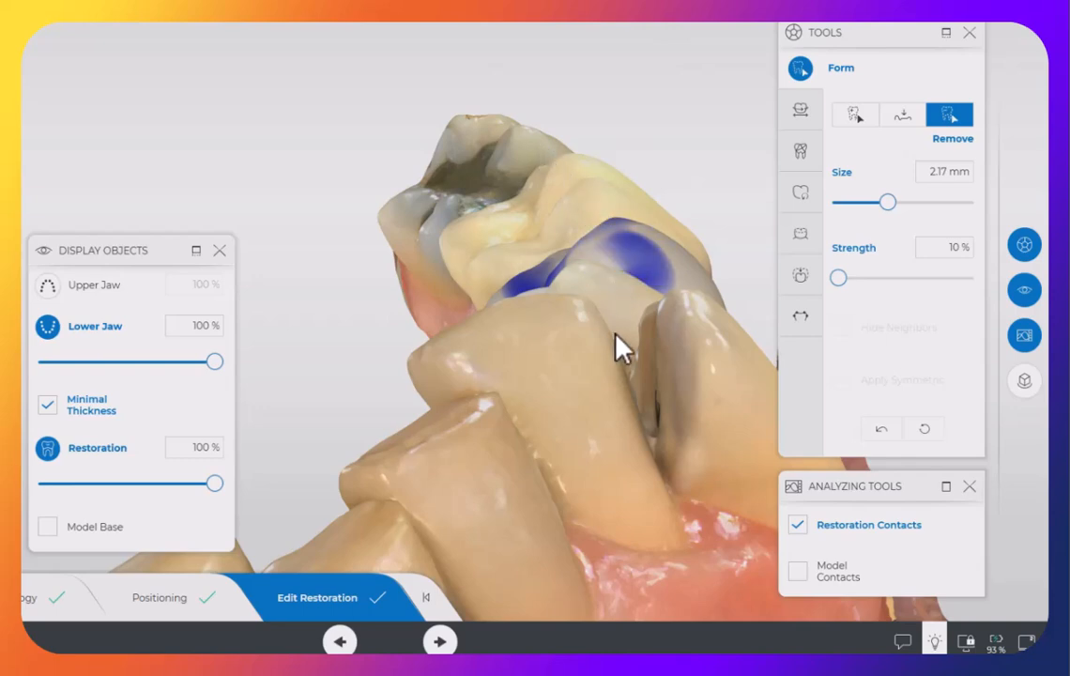
{"action": "right_click_drag", "start_coordinate": [615, 333], "coordinate": [624, 425]}
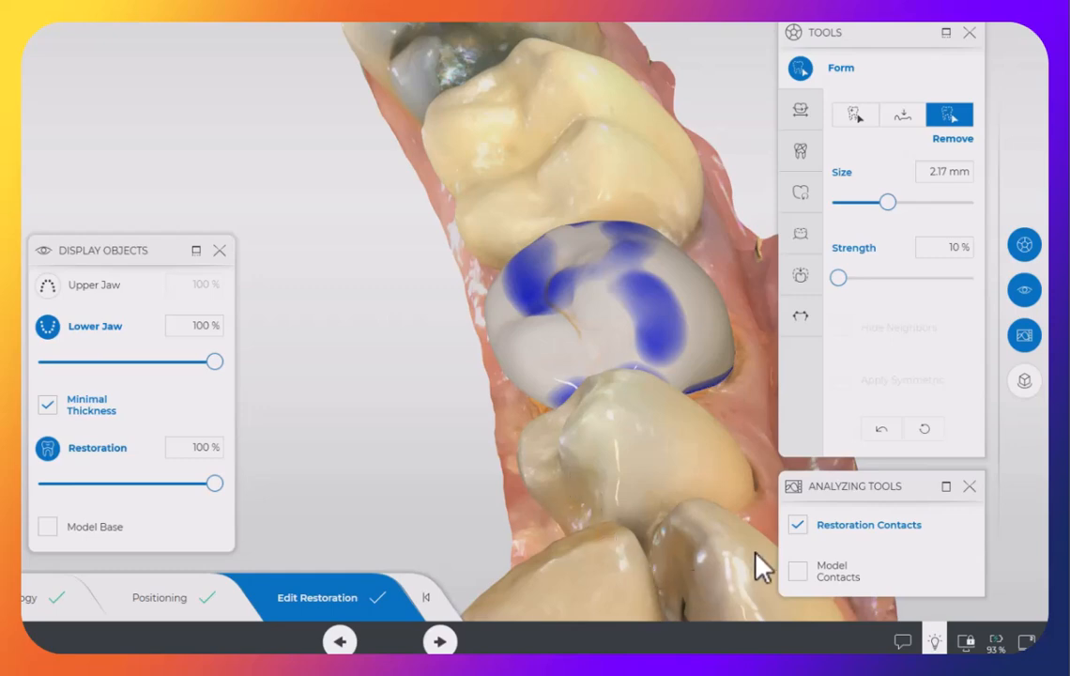
{"action": "right_click_drag", "start_coordinate": [679, 474], "coordinate": [613, 460]}
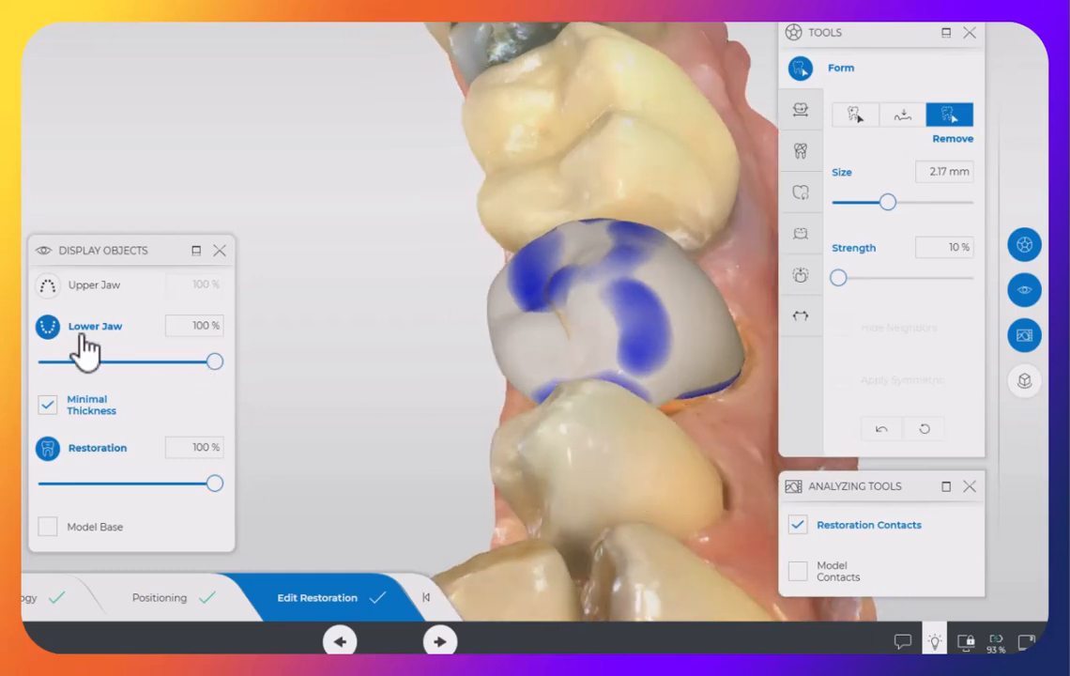
Hide the lower jaw and set Form Remove to 1.98 mm size for the crown's molar-facing contact.
{"action": "left_click", "coordinate": [48, 326]}
{"action": "right_click_drag", "start_coordinate": [391, 406], "coordinate": [679, 456]}
{"action": "right_click", "coordinate": [679, 456]}
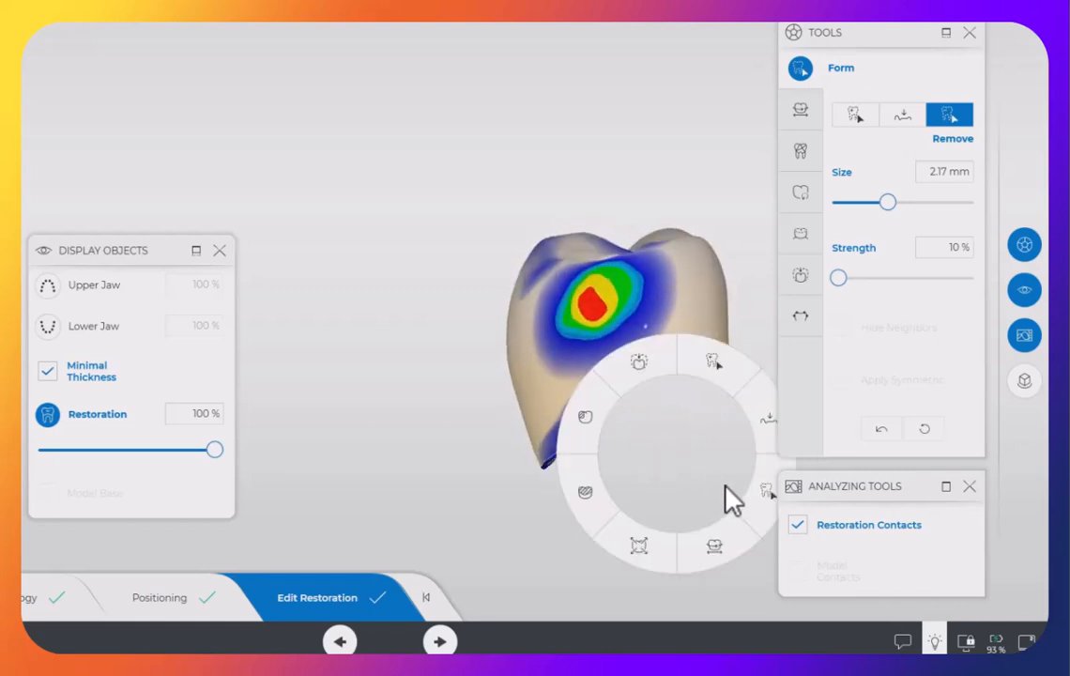
{"action": "left_click", "coordinate": [765, 493]}
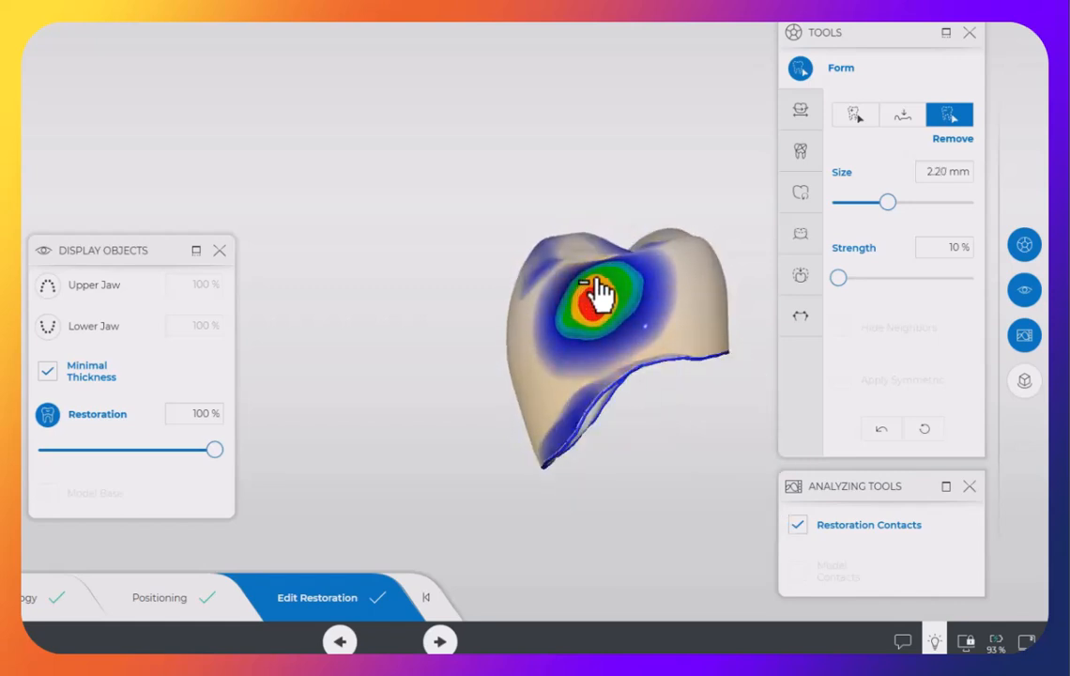
{"action": "scroll", "coordinate": [596, 285], "scroll_direction": "up", "scroll_amount": 3}
{"action": "scroll", "coordinate": [598, 297], "scroll_direction": "down", "scroll_amount": 4}
{"action": "scroll", "coordinate": [606, 294], "scroll_direction": "up", "scroll_amount": 1}
{"action": "scroll", "coordinate": [605, 303], "scroll_direction": "up", "scroll_amount": 1}
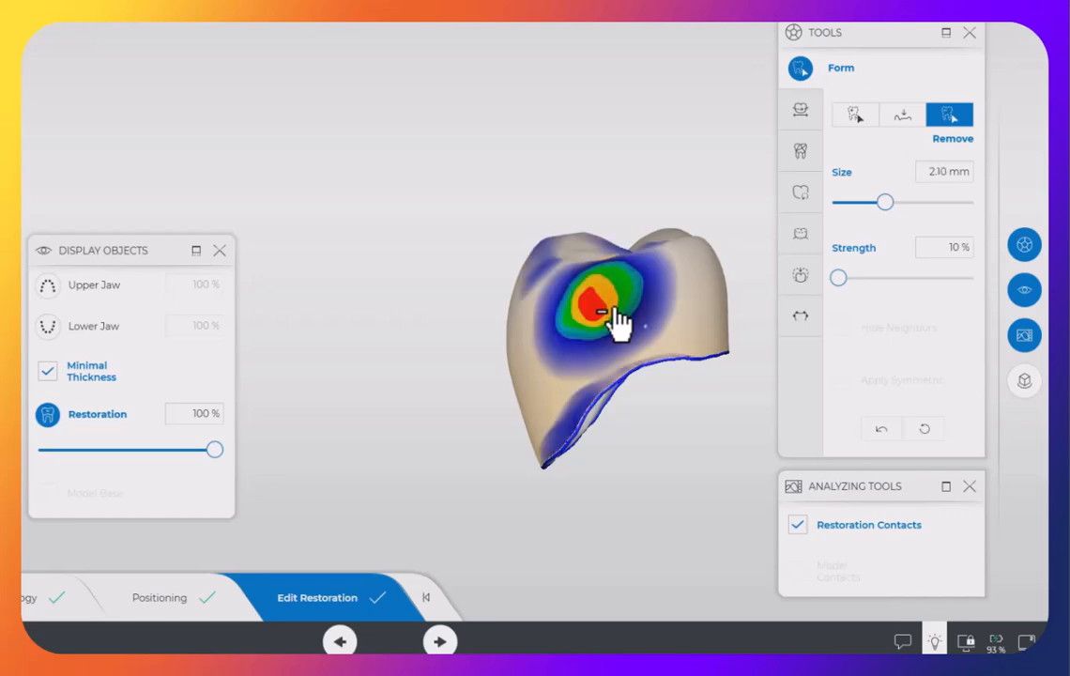
{"action": "scroll", "coordinate": [597, 319], "scroll_direction": "down", "scroll_amount": 2}
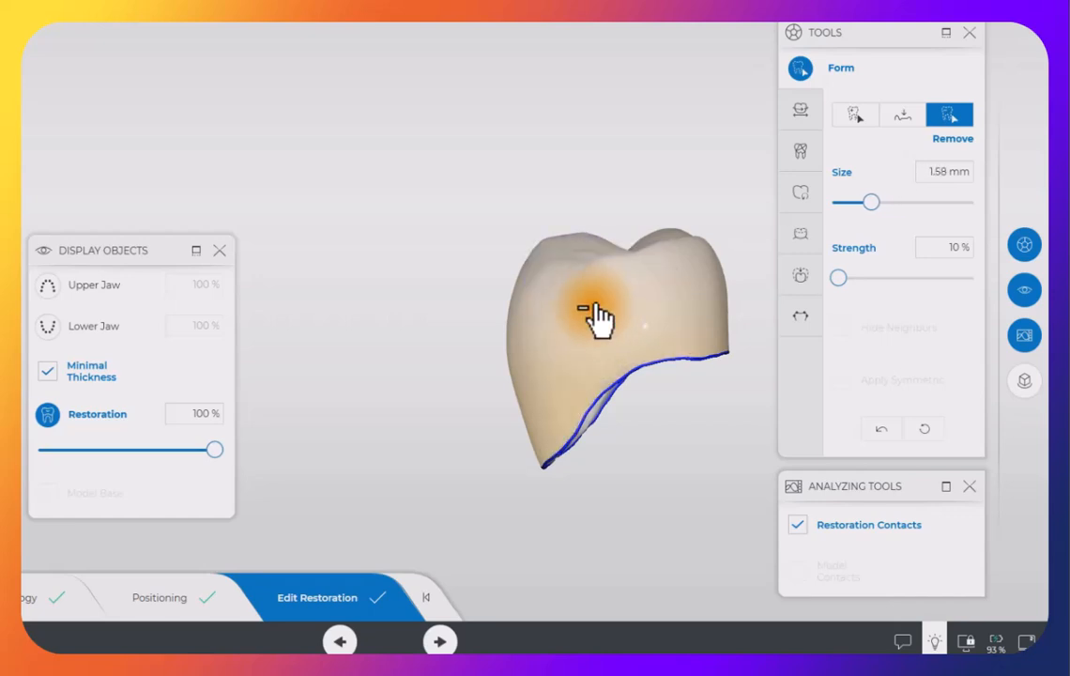
{"action": "scroll", "coordinate": [597, 318], "scroll_direction": "up", "scroll_amount": 4}
{"action": "scroll", "coordinate": [597, 317], "scroll_direction": "down", "scroll_amount": 3}
{"action": "scroll", "coordinate": [599, 314], "scroll_direction": "up", "scroll_amount": 6}
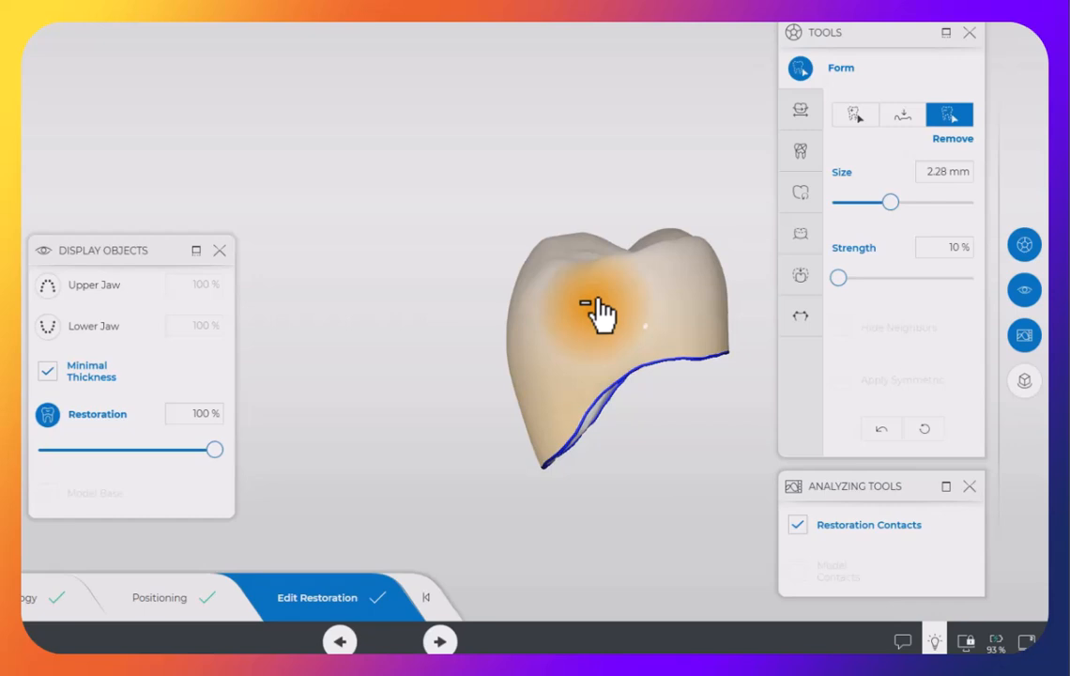
{"action": "scroll", "coordinate": [599, 310], "scroll_direction": "down", "scroll_amount": 3}
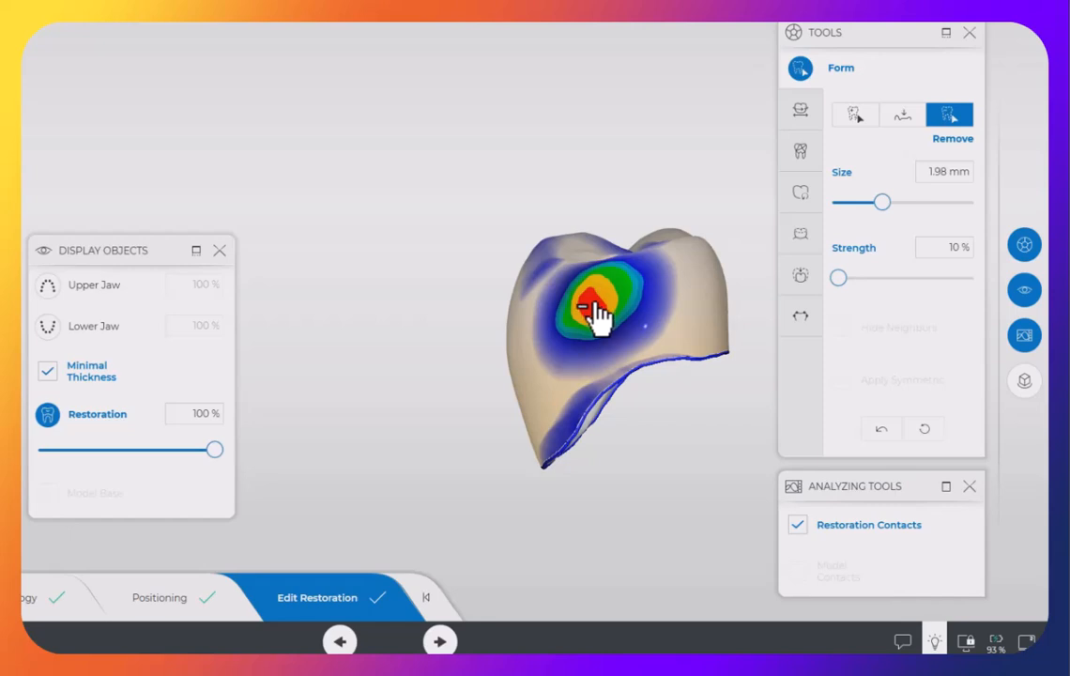
Reduce the red and orange contact spot facing the molar using Form Remove at 1.98 mm, finishing at 1.02 mm size.
{"action": "right_click", "coordinate": [598, 317]}
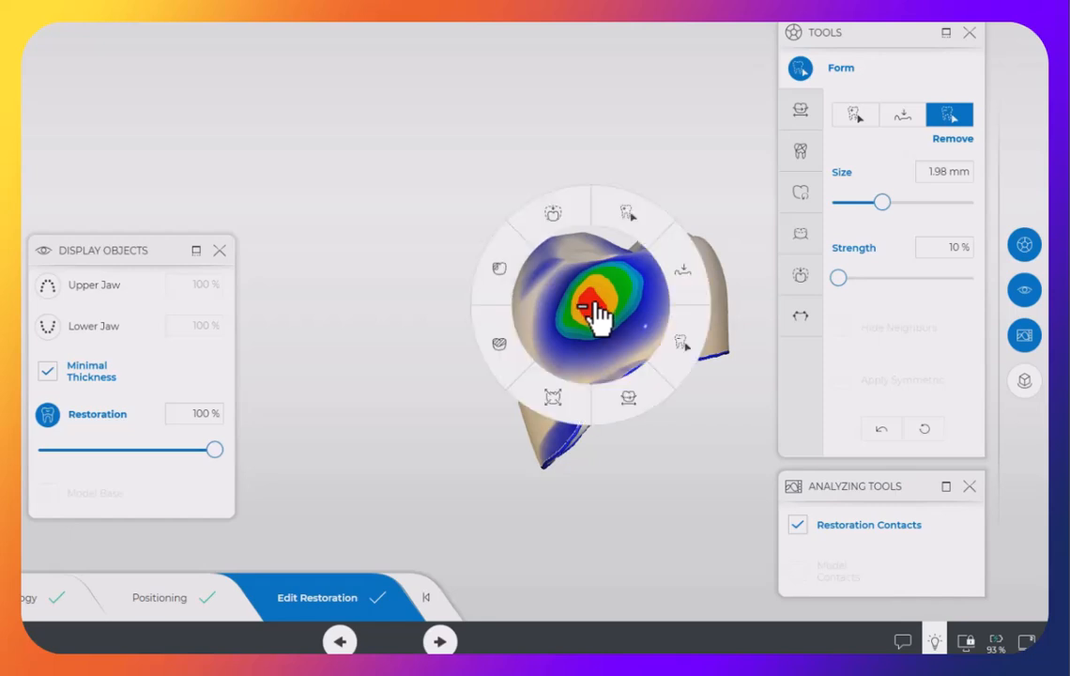
{"action": "left_click", "coordinate": [690, 357]}
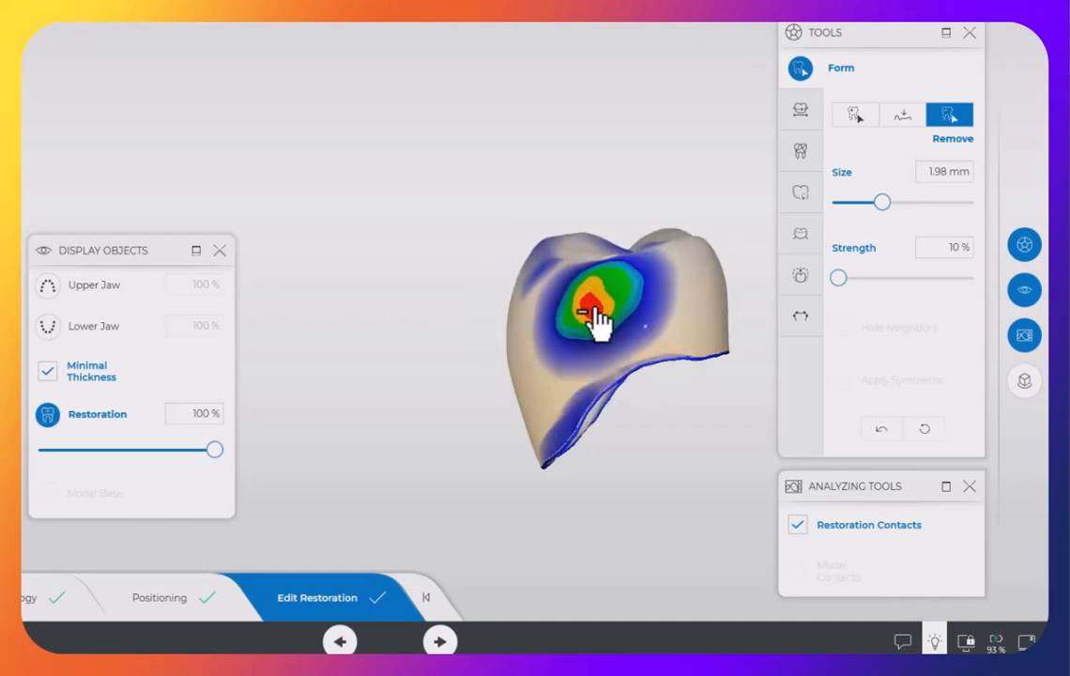
{"action": "mouse_move", "coordinate": [596, 305]}
{"action": "left_mouse_down"}
{"action": "mouse_move", "coordinate": [591, 294]}
{"action": "mouse_move", "coordinate": [595, 308]}
{"action": "left_mouse_up"}
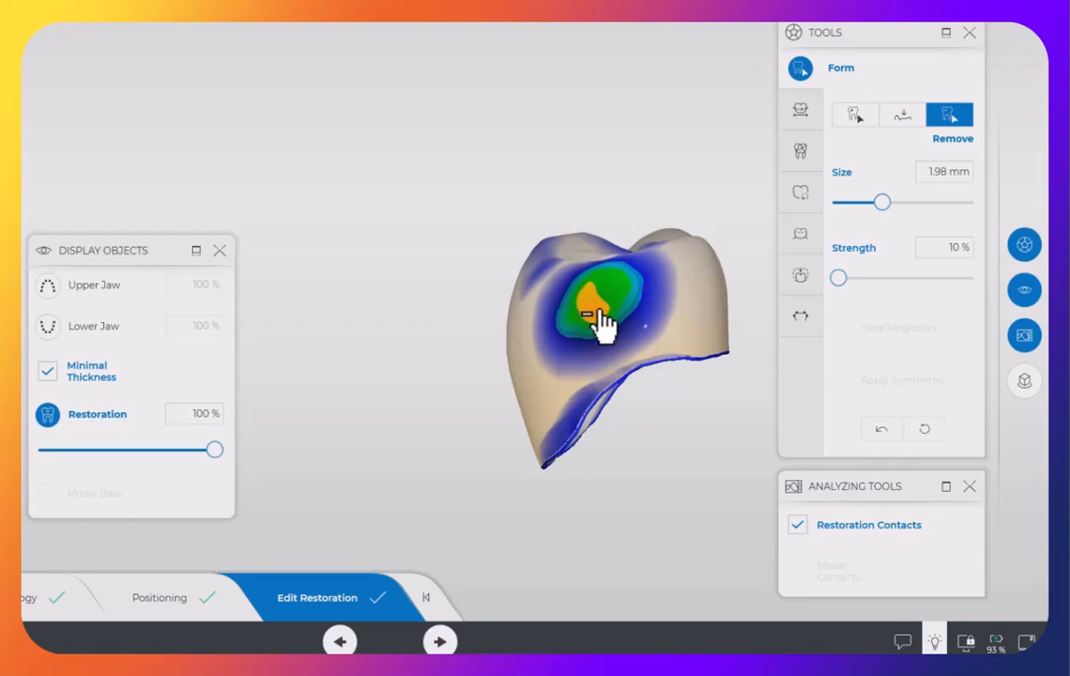
{"action": "left_click_drag", "start_coordinate": [602, 314], "coordinate": [600, 320]}
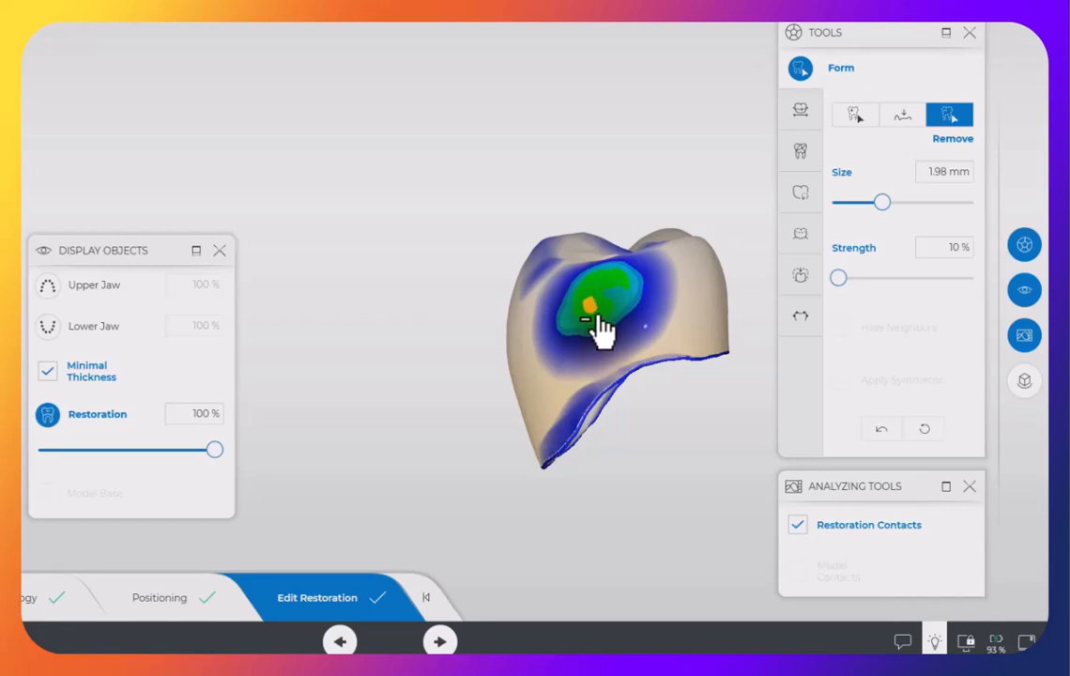
{"action": "scroll", "coordinate": [597, 331], "scroll_direction": "down", "scroll_amount": 5}
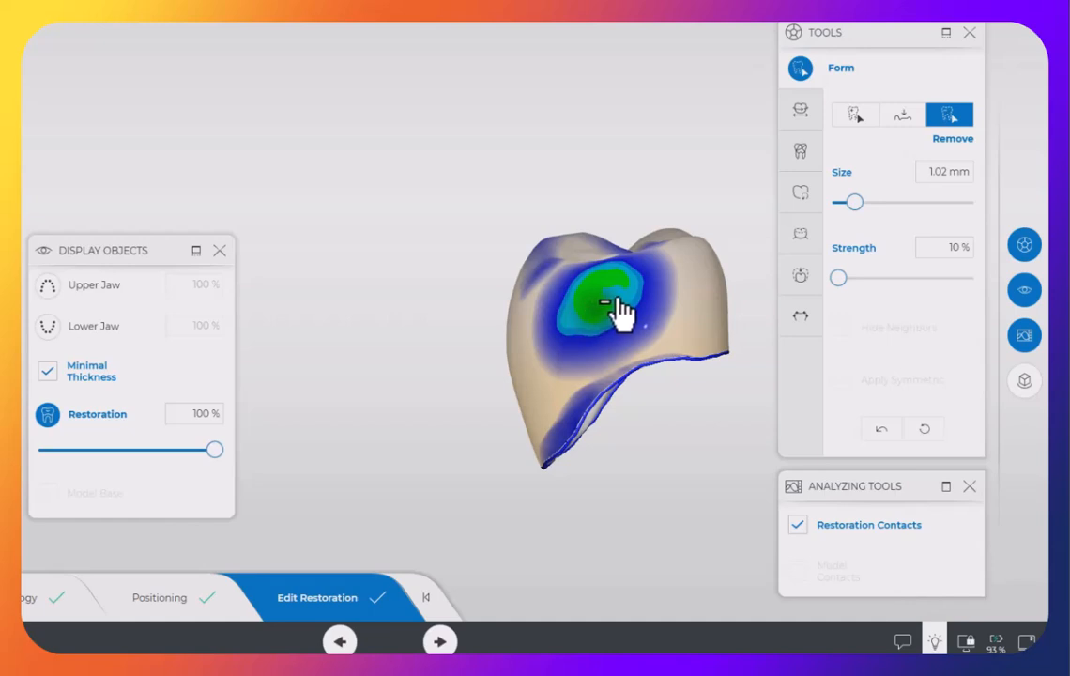
Build up the edge of the crown's molar-facing contact using Form Add at 1.15 mm size and 10% strength.
{"action": "right_click", "coordinate": [621, 297]}
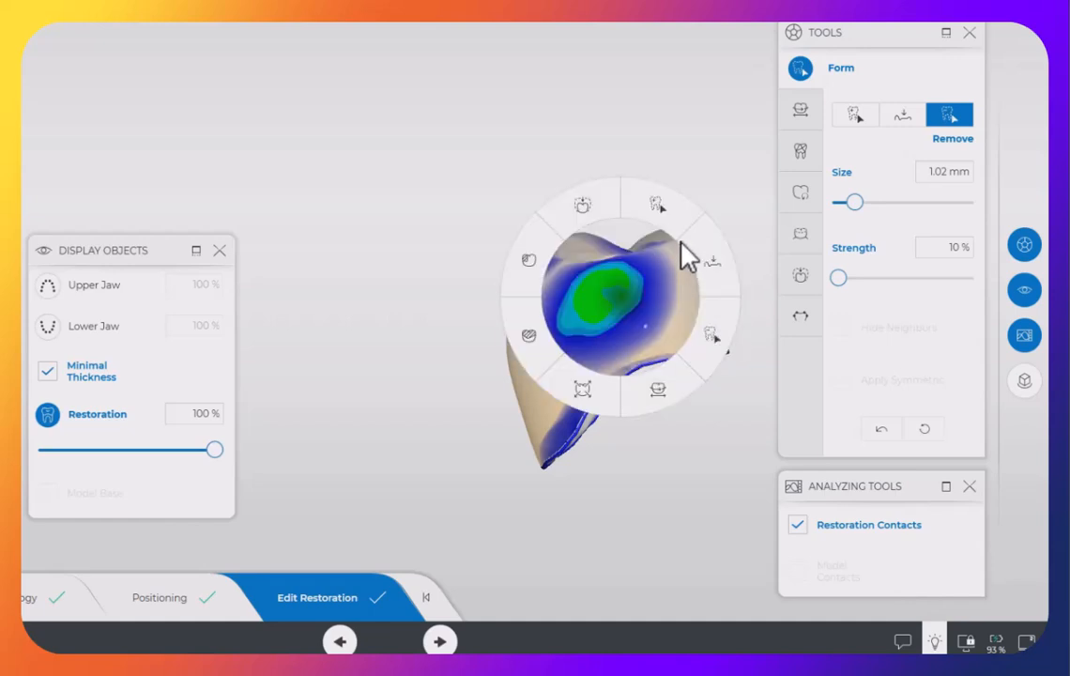
{"action": "left_click", "coordinate": [678, 230]}
{"action": "scroll", "coordinate": [616, 314], "scroll_direction": "up", "scroll_amount": 1}
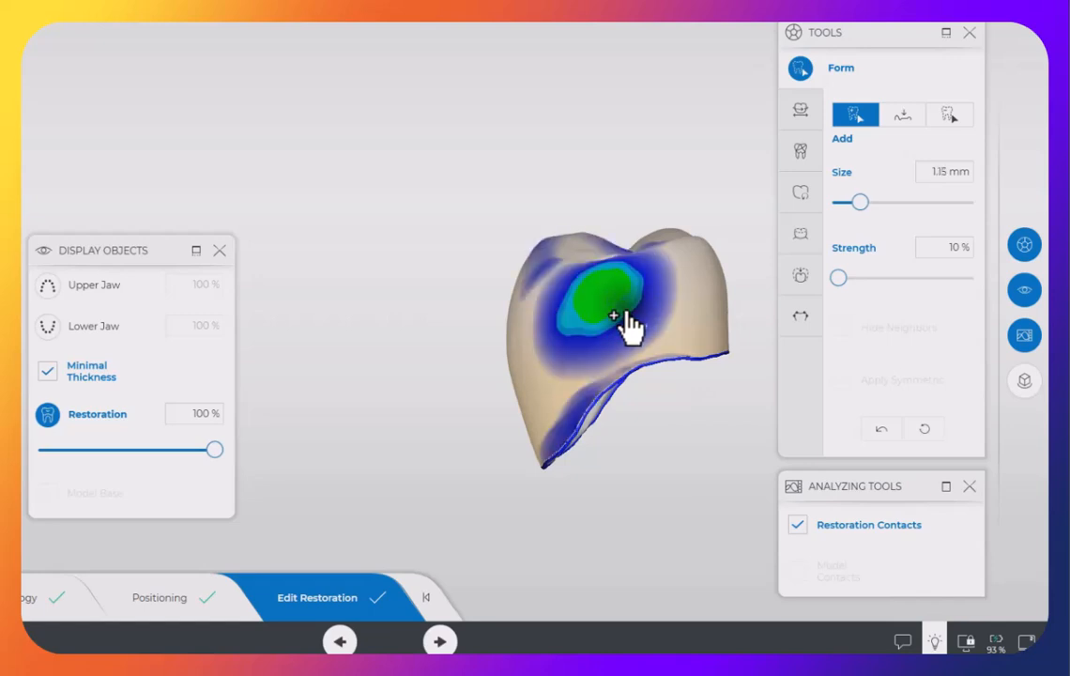
{"action": "mouse_move", "coordinate": [587, 188]}
{"action": "right_mouse_down"}
{"action": "mouse_move", "coordinate": [619, 232]}
{"action": "mouse_move", "coordinate": [619, 302]}
{"action": "mouse_move", "coordinate": [595, 312]}
{"action": "mouse_move", "coordinate": [610, 330]}
{"action": "mouse_move", "coordinate": [612, 321]}
{"action": "right_mouse_up"}
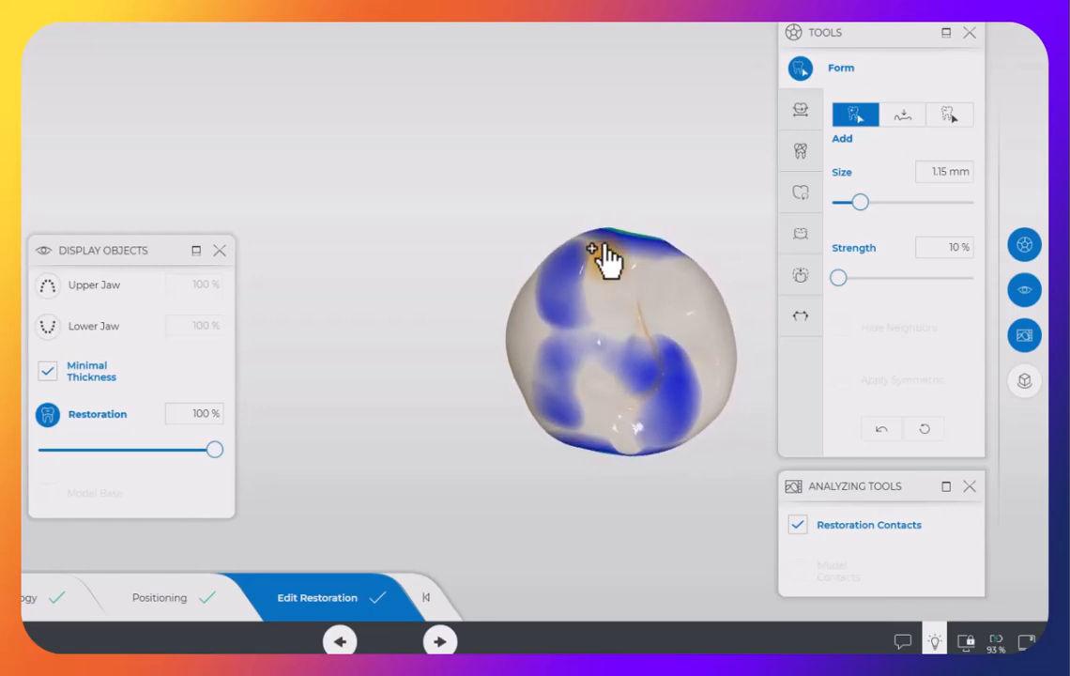
{"action": "right_click_drag", "start_coordinate": [684, 214], "coordinate": [670, 303]}
Smooth the crown's surface around the molar-facing contact and marginal ridge using Form Smooth at 1.15 mm size and 10% strength.
{"action": "right_click", "coordinate": [665, 293]}
{"action": "left_click", "coordinate": [754, 277]}
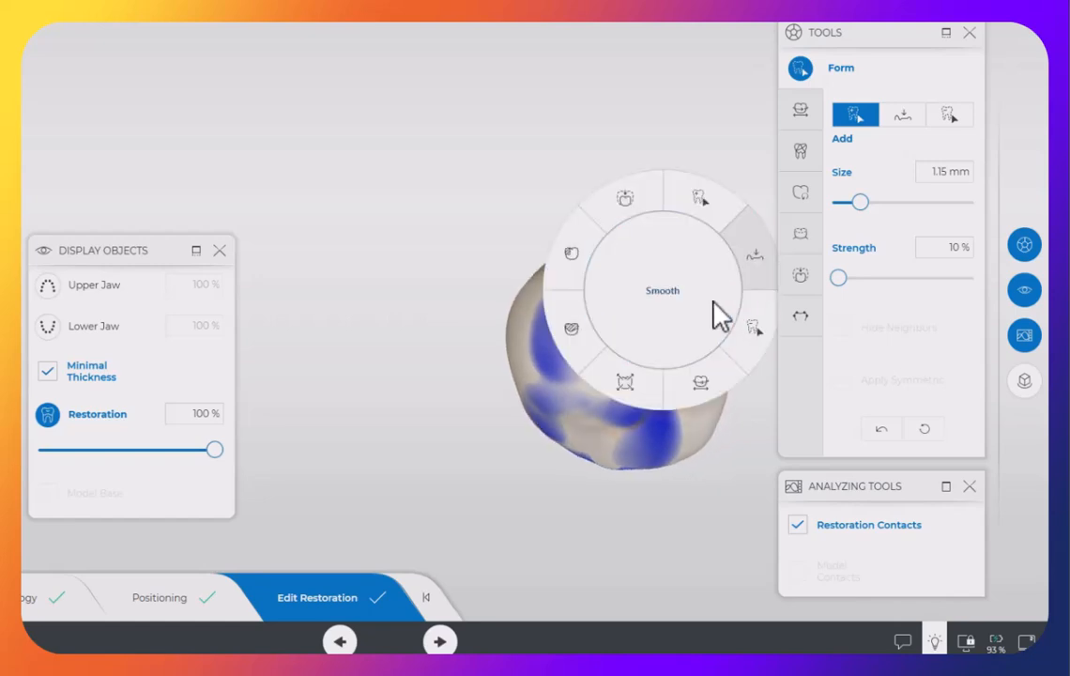
{"action": "right_click_drag", "start_coordinate": [641, 186], "coordinate": [646, 134]}
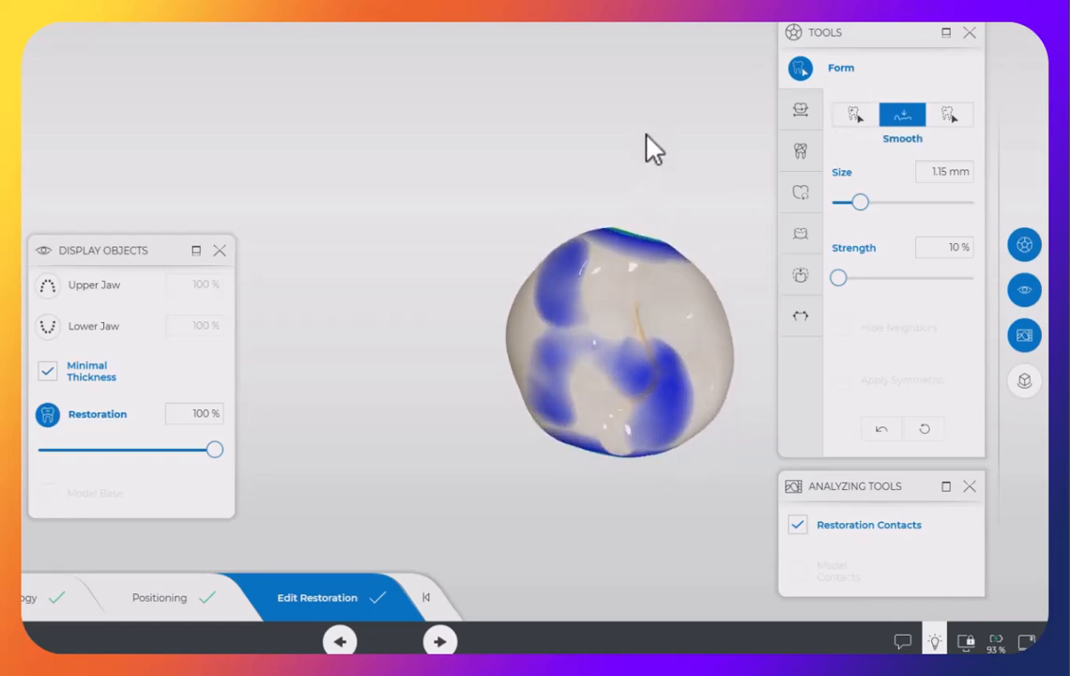
{"action": "right_click_drag", "start_coordinate": [671, 197], "coordinate": [678, 288]}
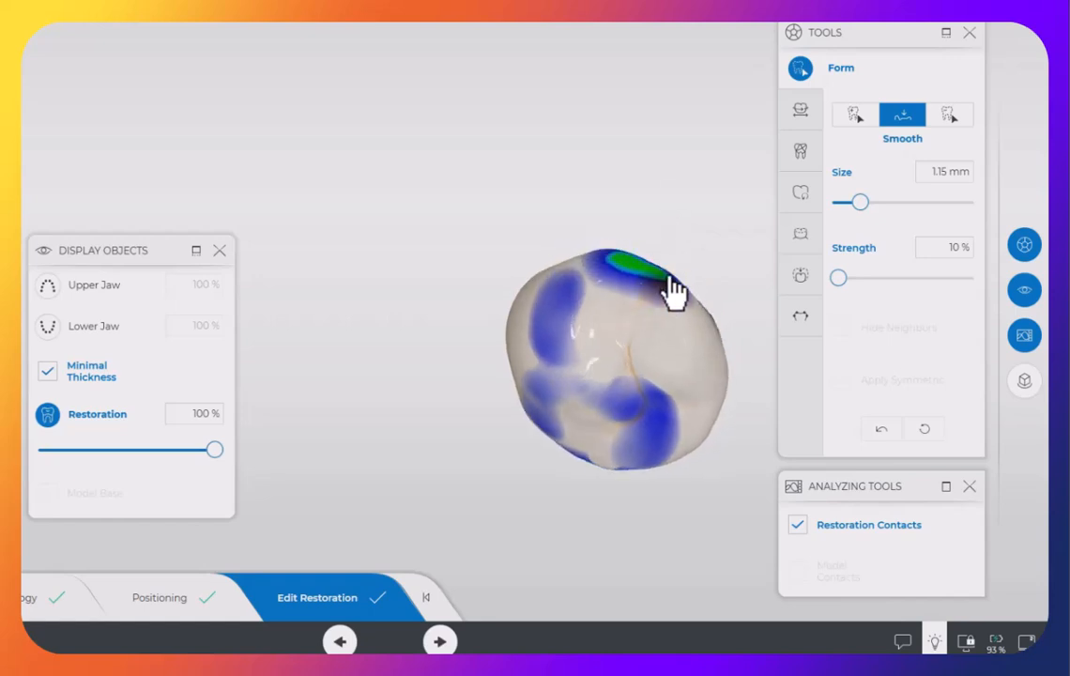
{"action": "right_click_drag", "start_coordinate": [683, 255], "coordinate": [633, 296]}
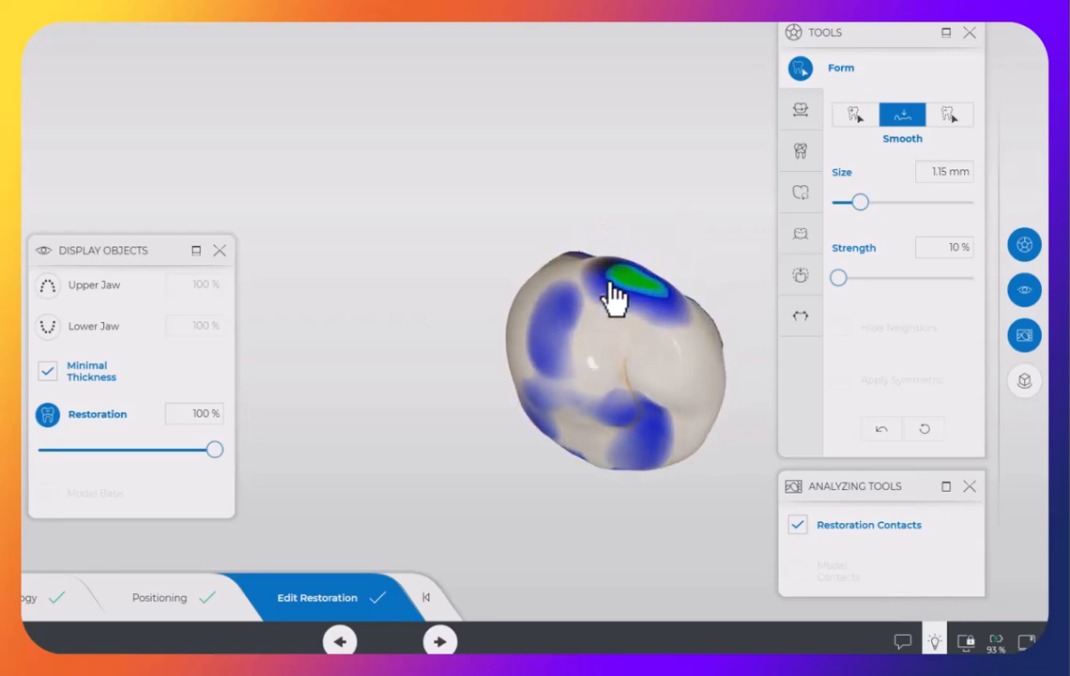
{"action": "right_click_drag", "start_coordinate": [609, 227], "coordinate": [654, 310]}
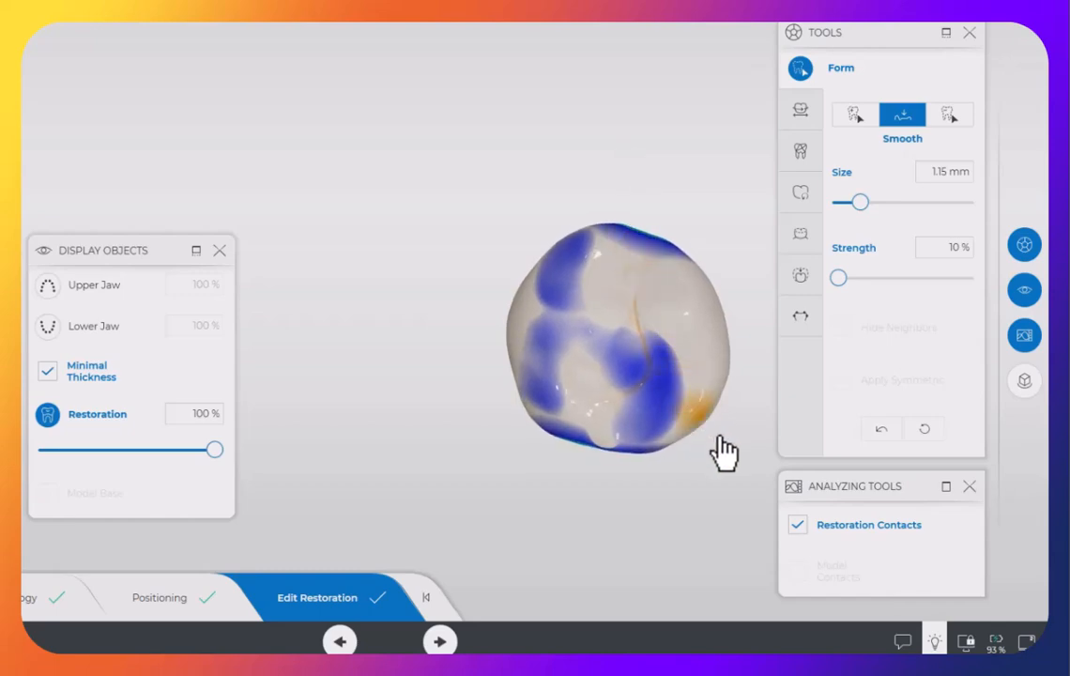
{"action": "right_click_drag", "start_coordinate": [693, 441], "coordinate": [518, 330]}
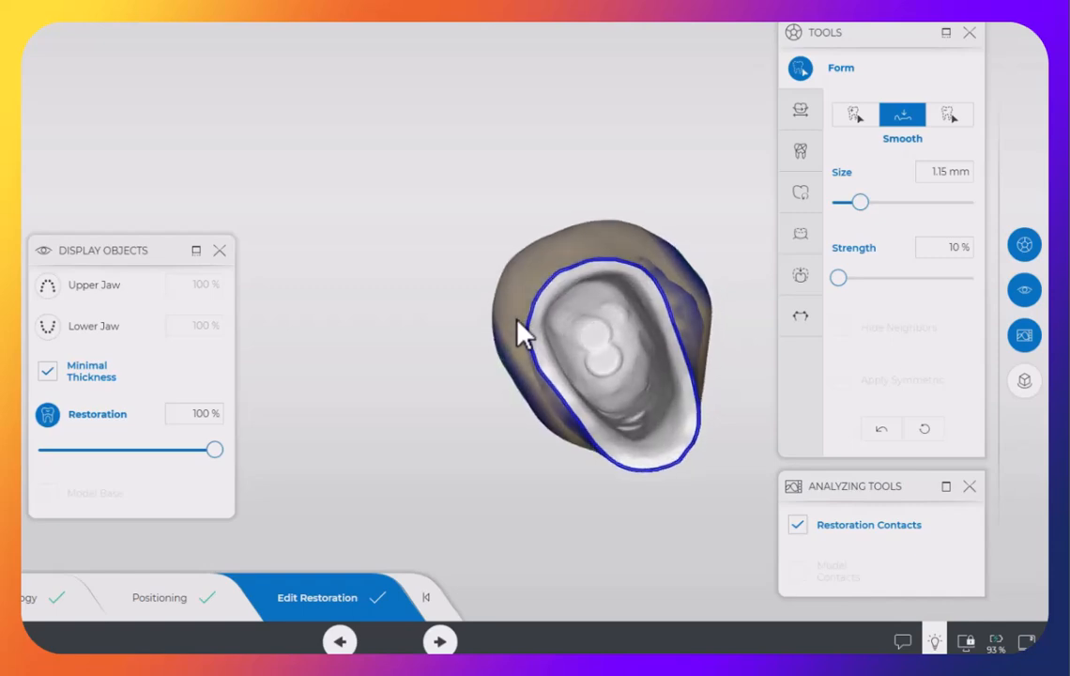
{"action": "right_click_drag", "start_coordinate": [566, 153], "coordinate": [626, 244]}
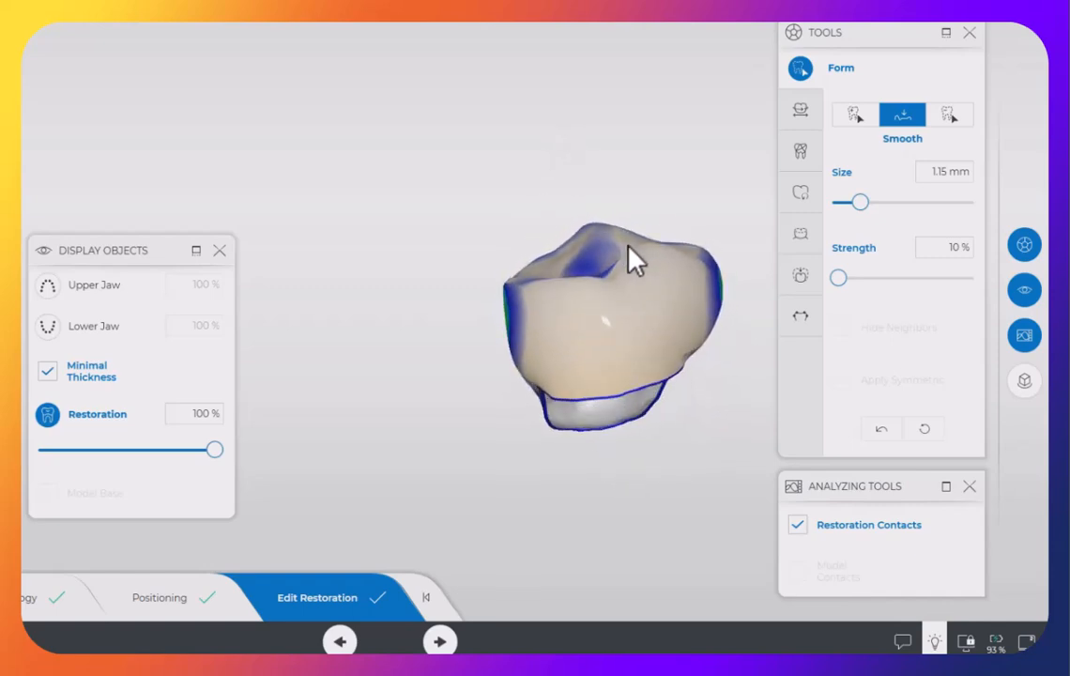
{"action": "right_click_drag", "start_coordinate": [523, 203], "coordinate": [549, 238]}
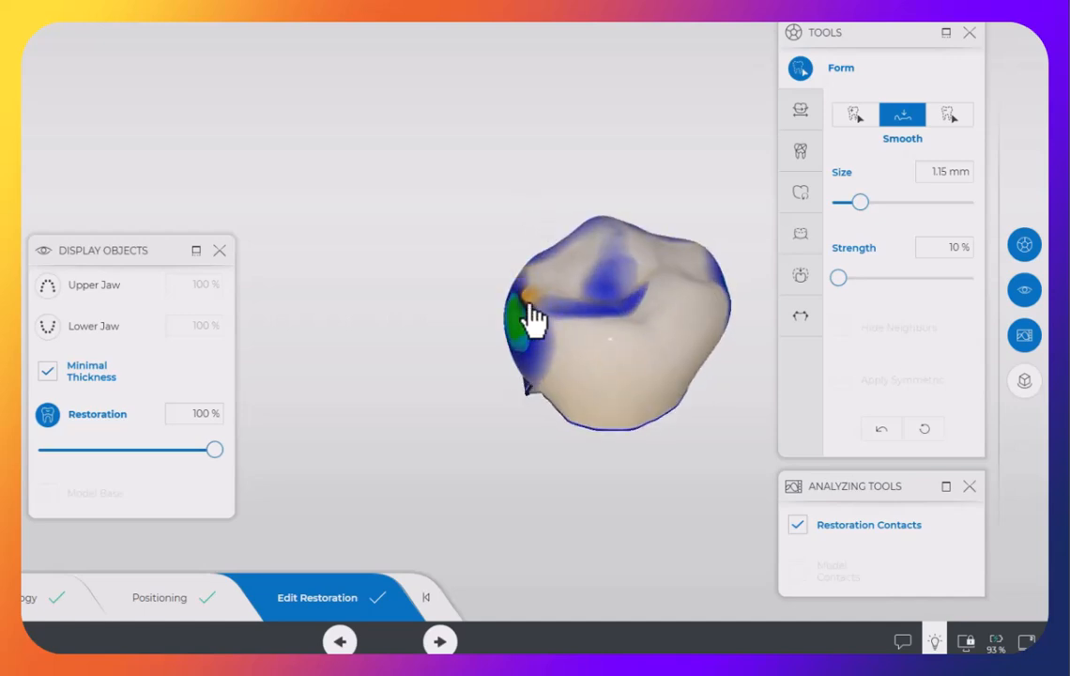
{"action": "right_click_drag", "start_coordinate": [523, 258], "coordinate": [540, 323]}
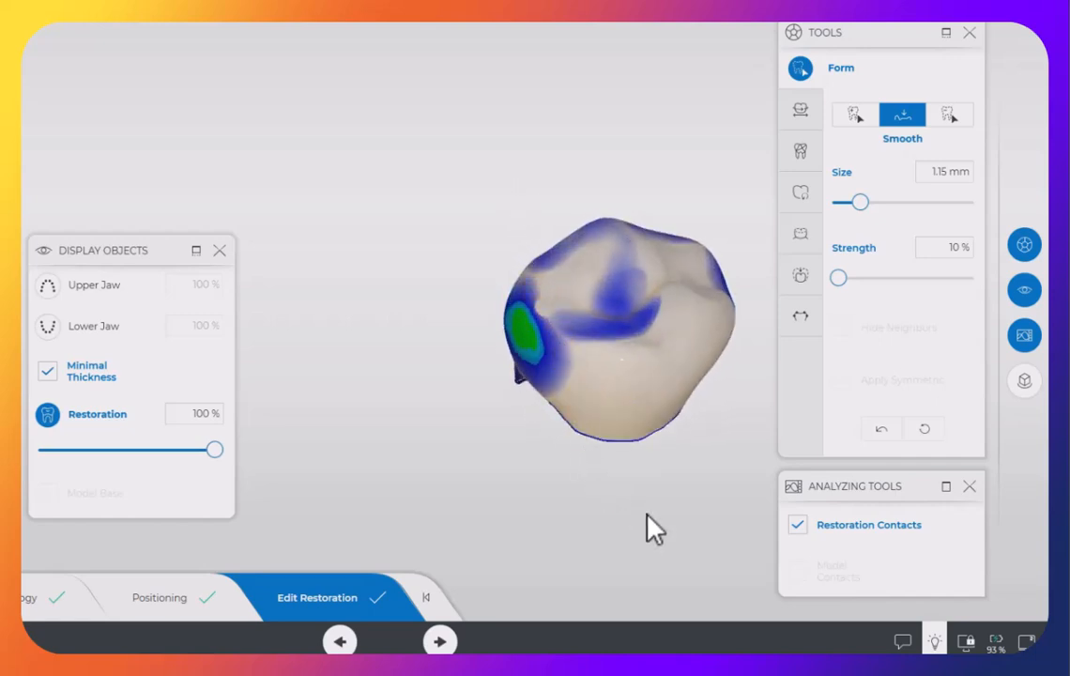
{"action": "right_click_drag", "start_coordinate": [661, 501], "coordinate": [659, 561]}
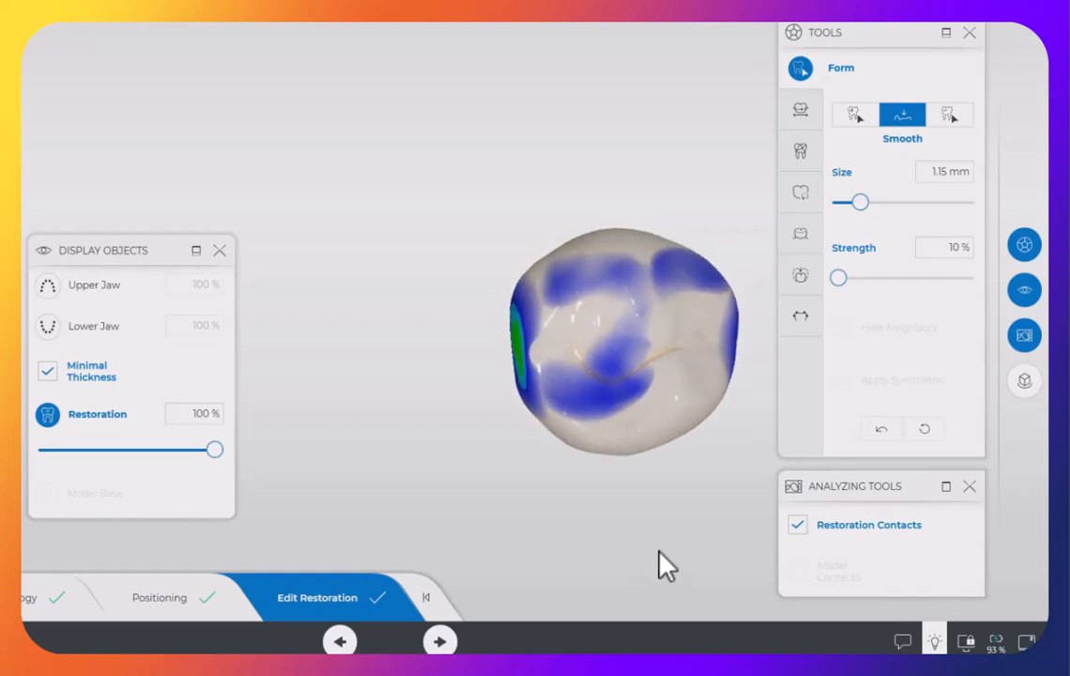
Proceed to the Manufacture phase and select the Saturday milling unit with Fast grinding.
{"action": "left_click", "coordinate": [728, 26]}
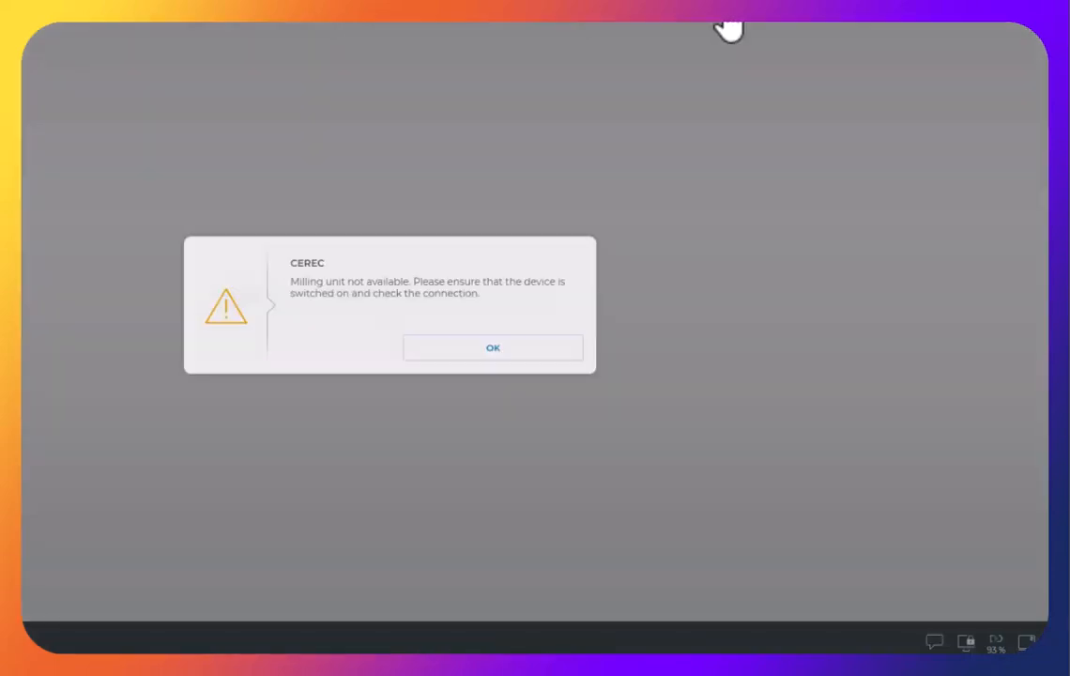
{"action": "left_click", "coordinate": [514, 348]}
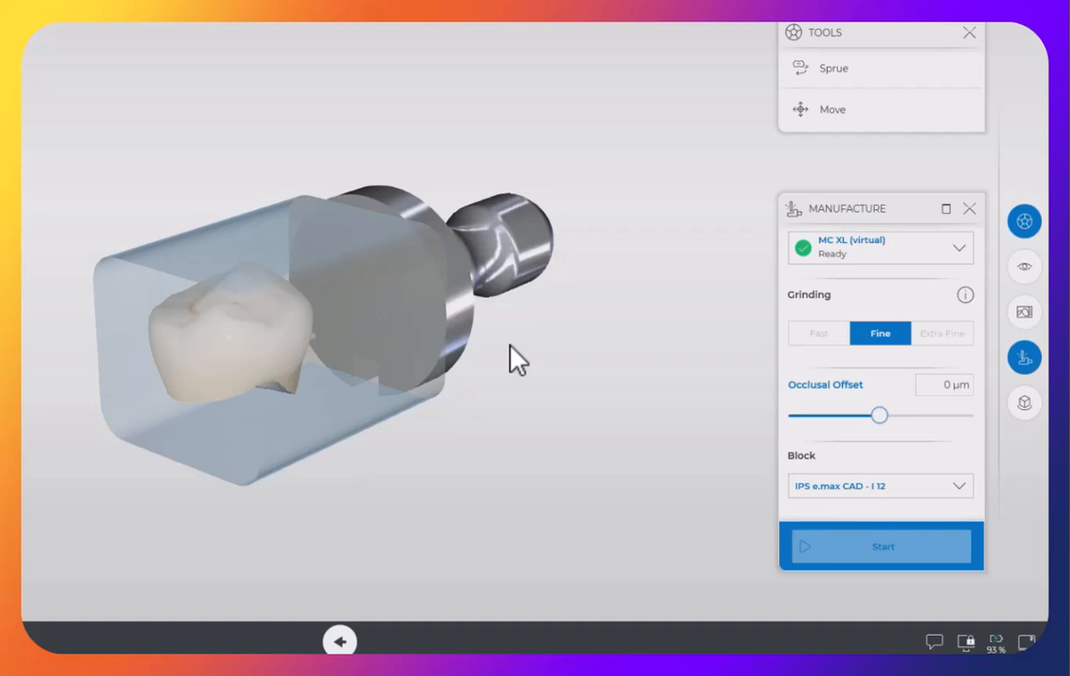
{"action": "left_click", "coordinate": [959, 261]}
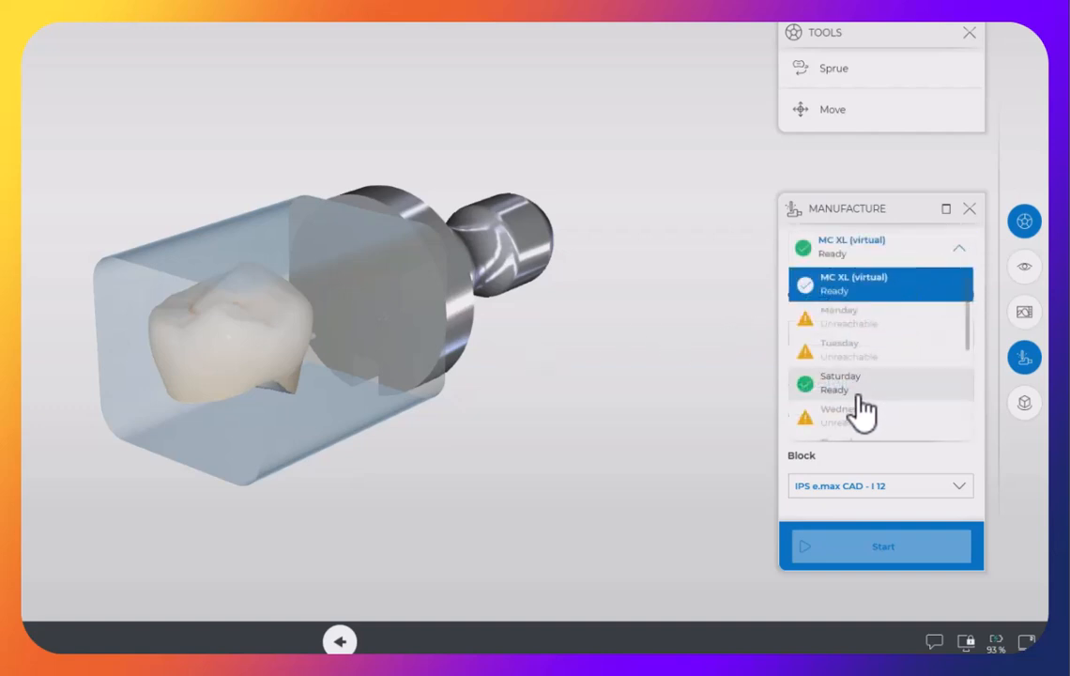
{"action": "left_click", "coordinate": [858, 399]}
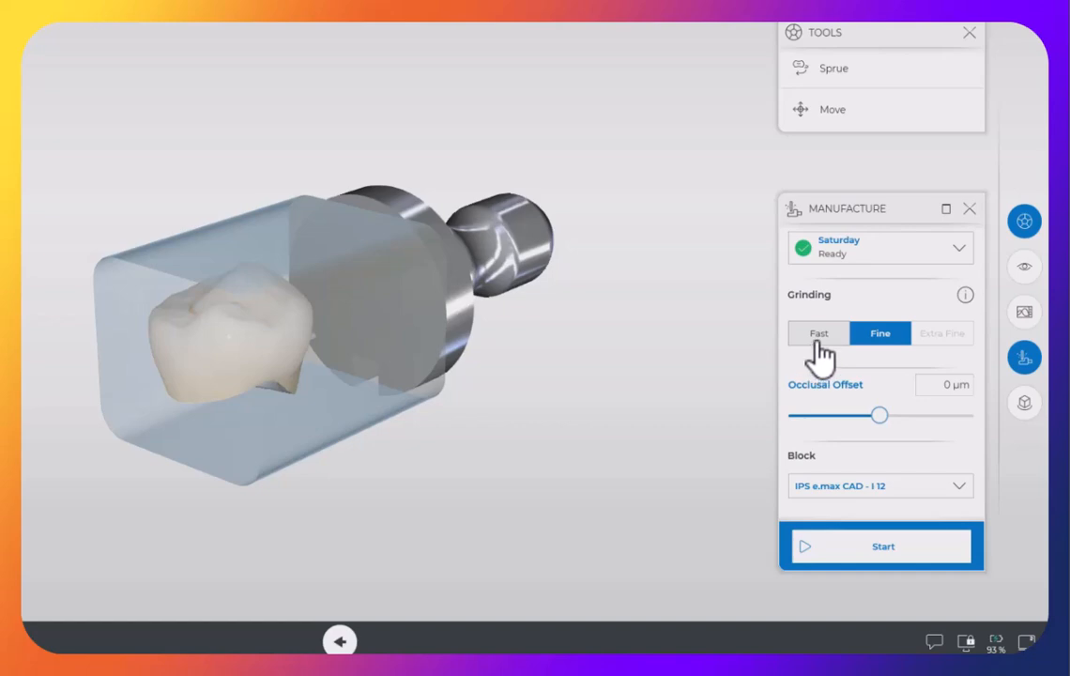
{"action": "left_click", "coordinate": [816, 338]}
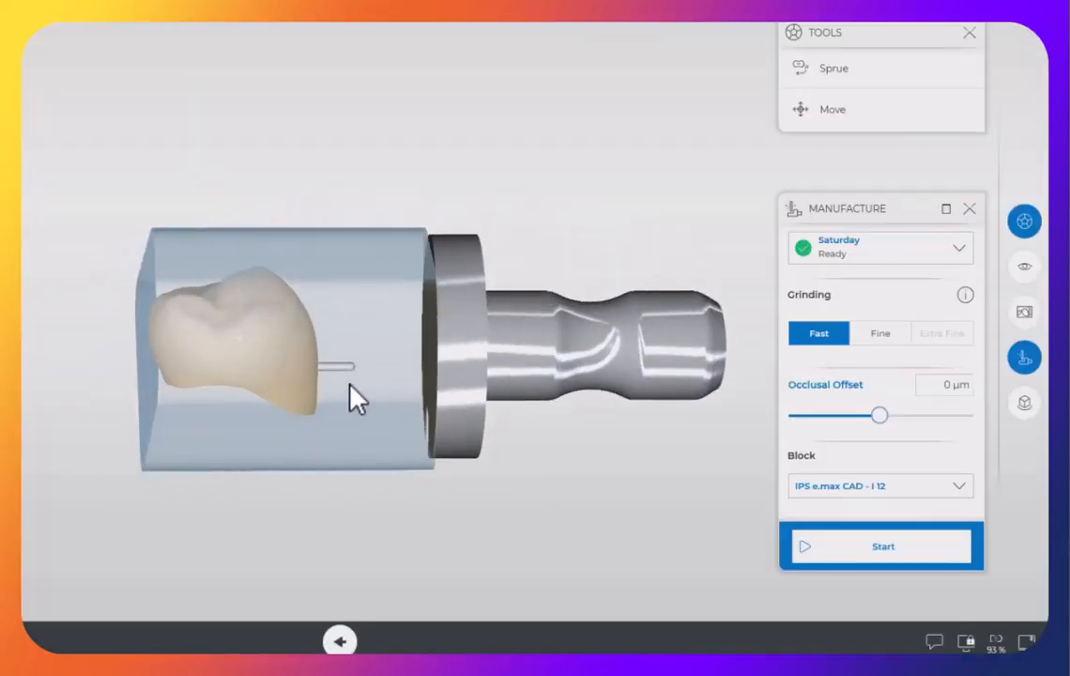
{"action": "left_click_drag", "start_coordinate": [272, 353], "coordinate": [270, 425]}
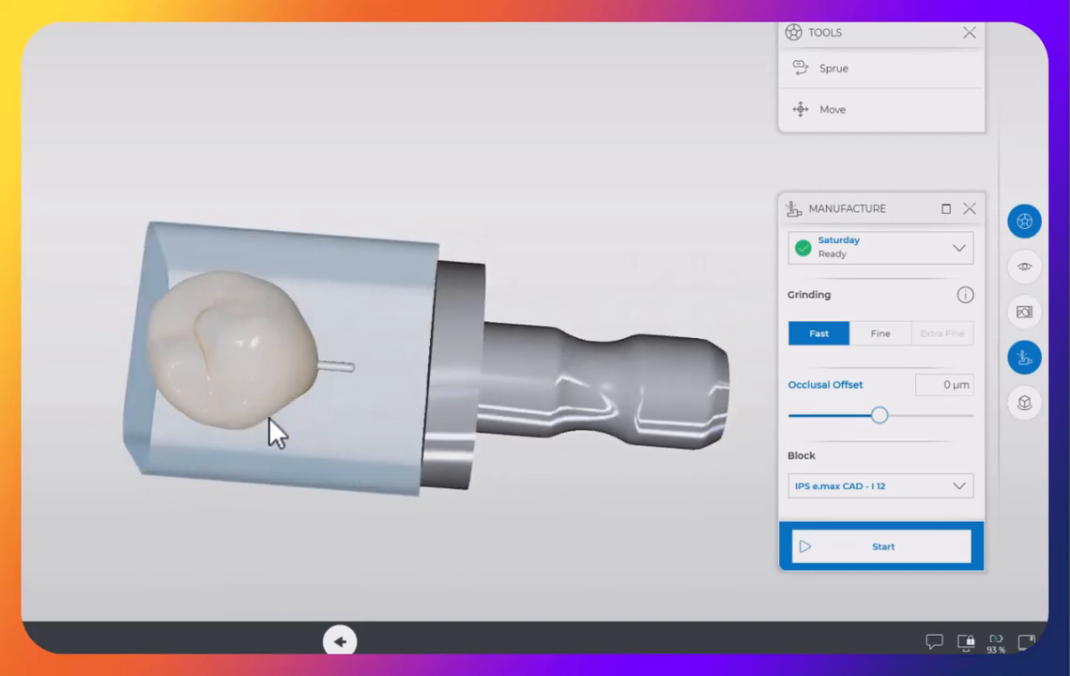
Choose the IPS e.max CAD - C 14 block and start milling the crown for tooth 20.
{"action": "left_click", "coordinate": [892, 487]}
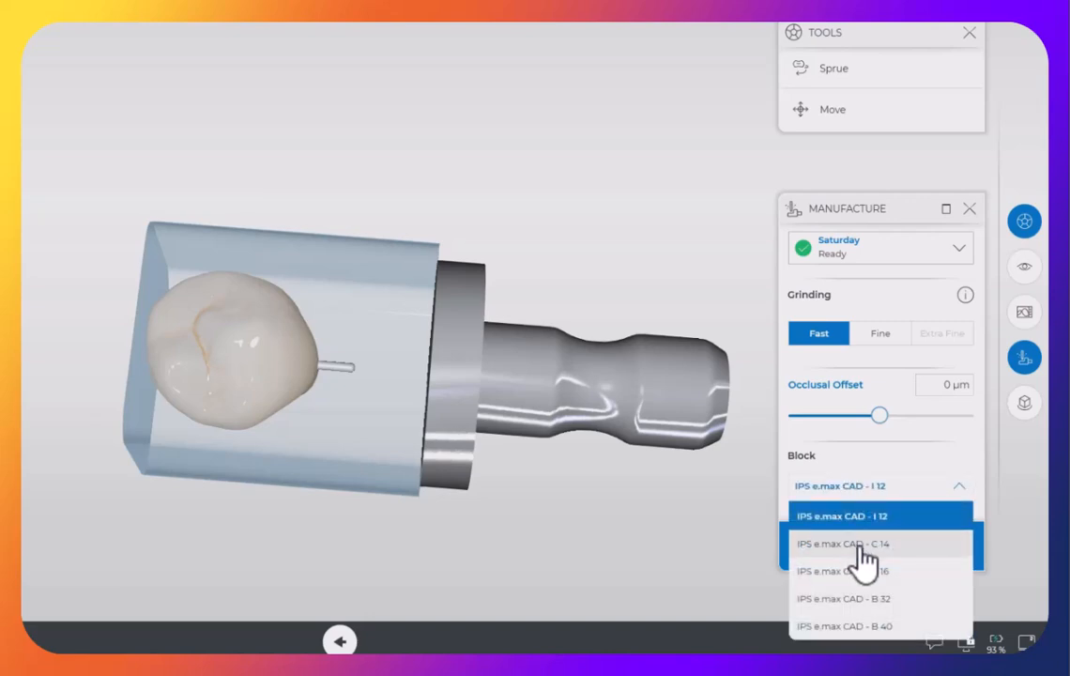
{"action": "left_click", "coordinate": [858, 544]}
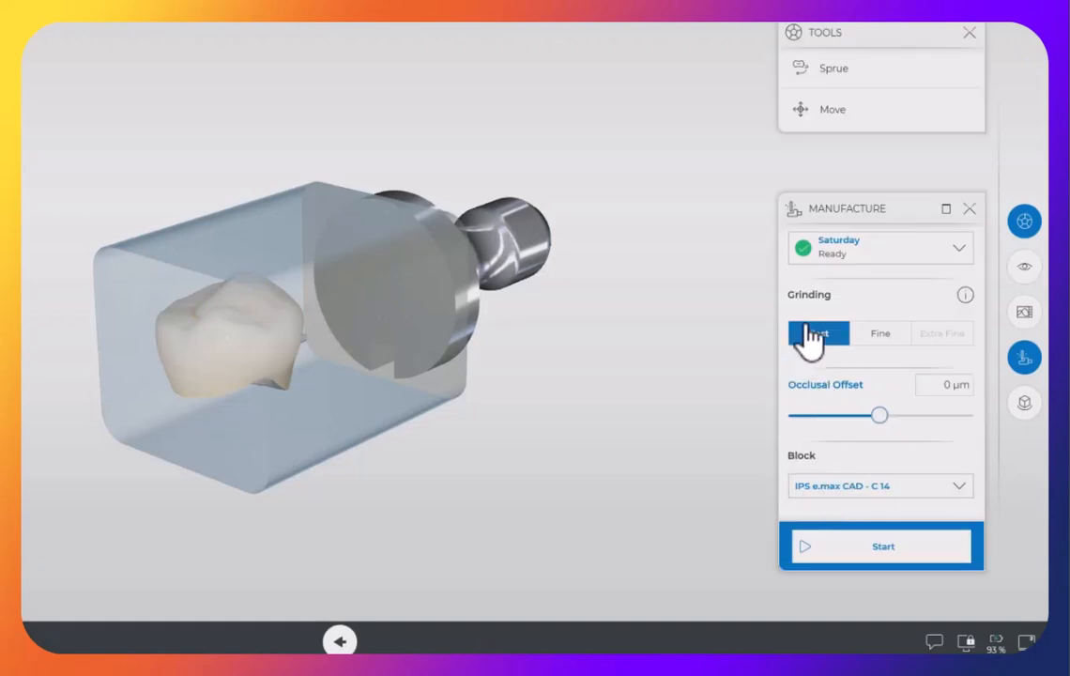
{"action": "left_click", "coordinate": [852, 550]}
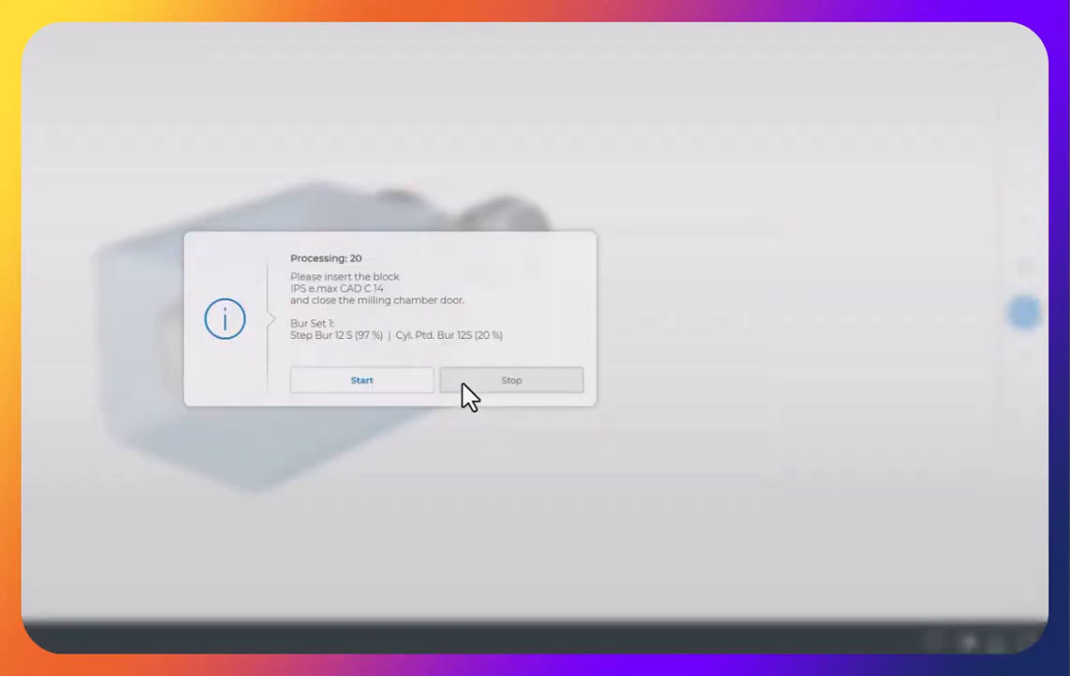
{"action": "left_click", "coordinate": [378, 383]}
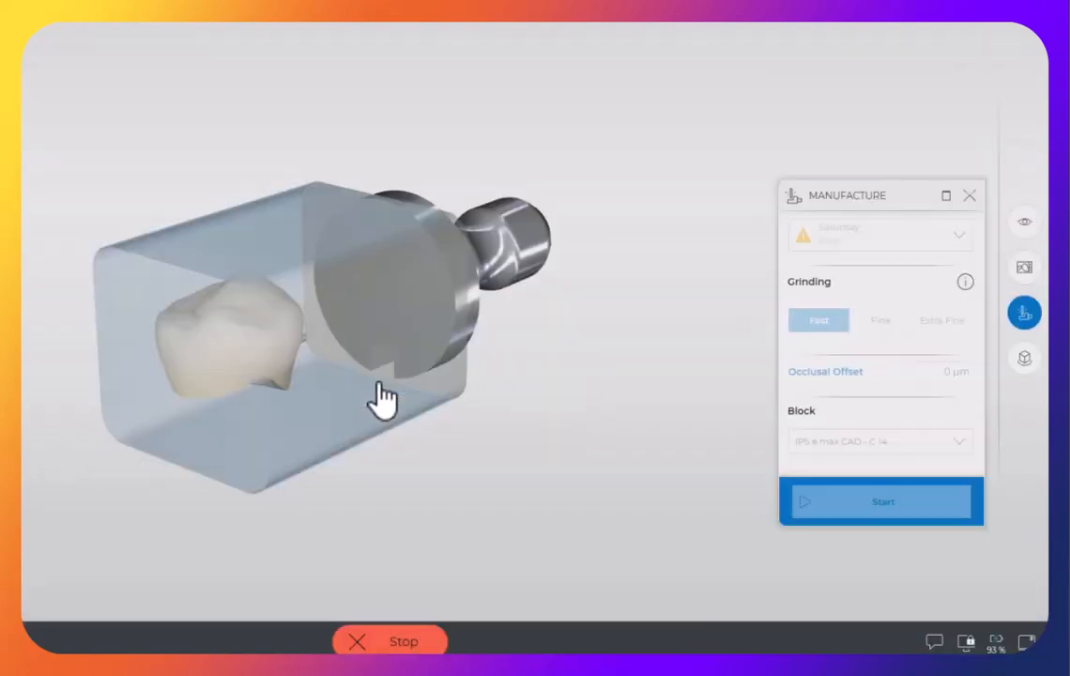